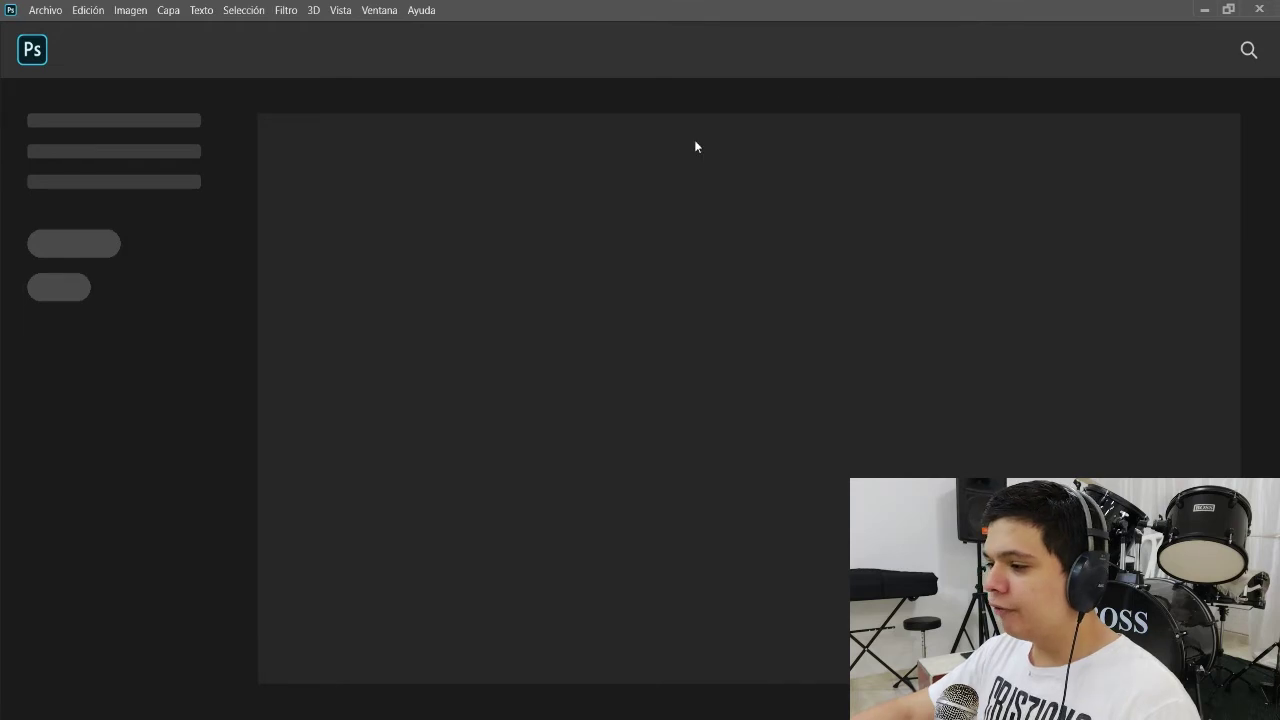
Open conected_2560x1440_xtrafondos.com from the Descargas folder with Archivo > Abrir
click(42, 13)
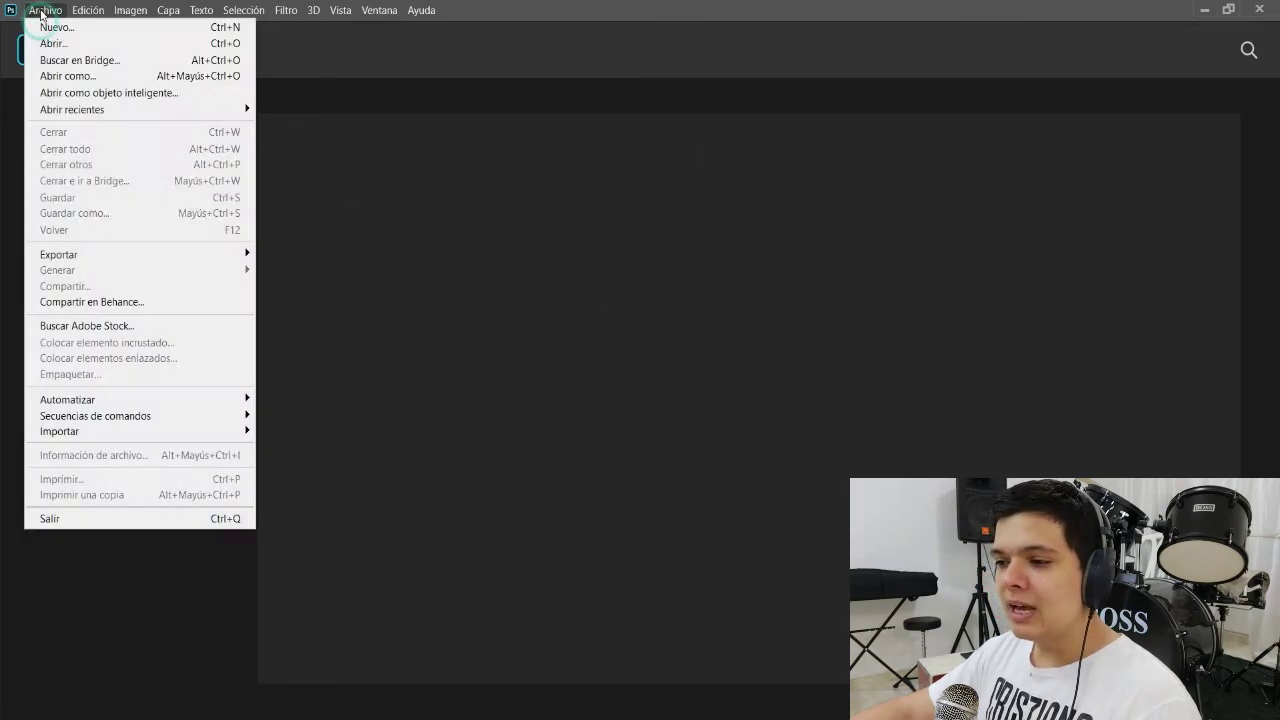
click(52, 43)
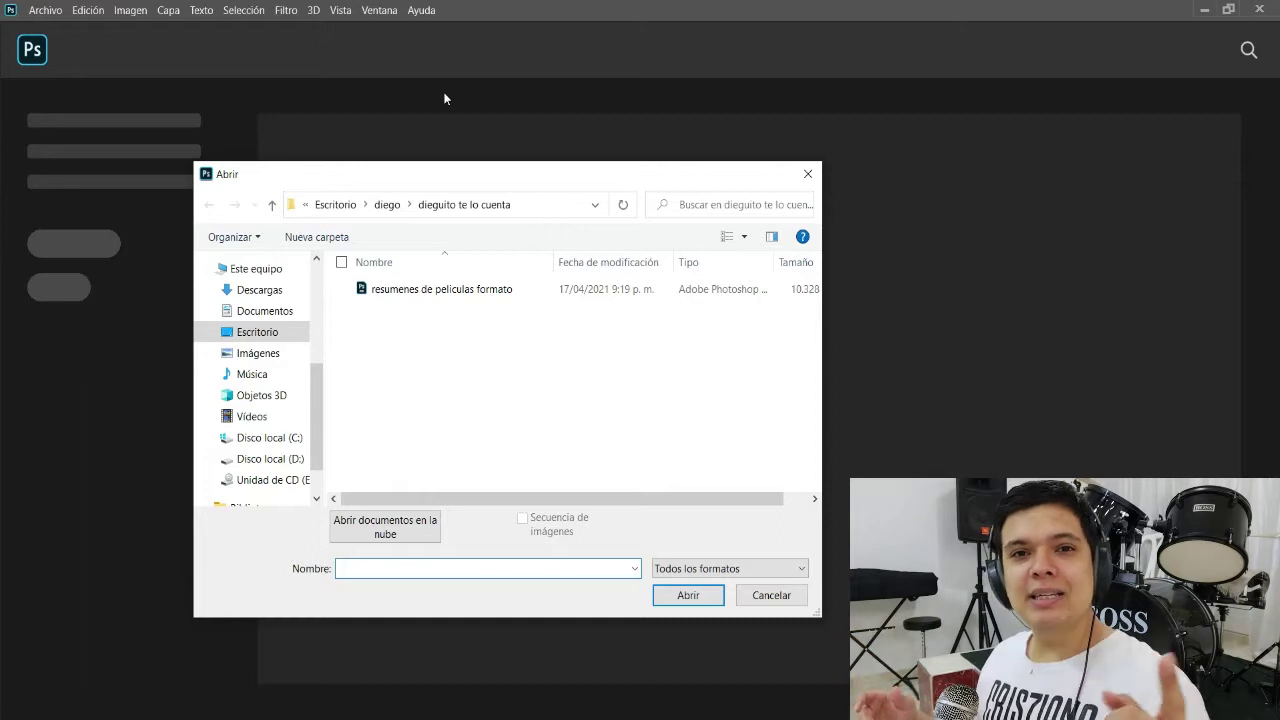
mouse_move(258, 330)
click(289, 290)
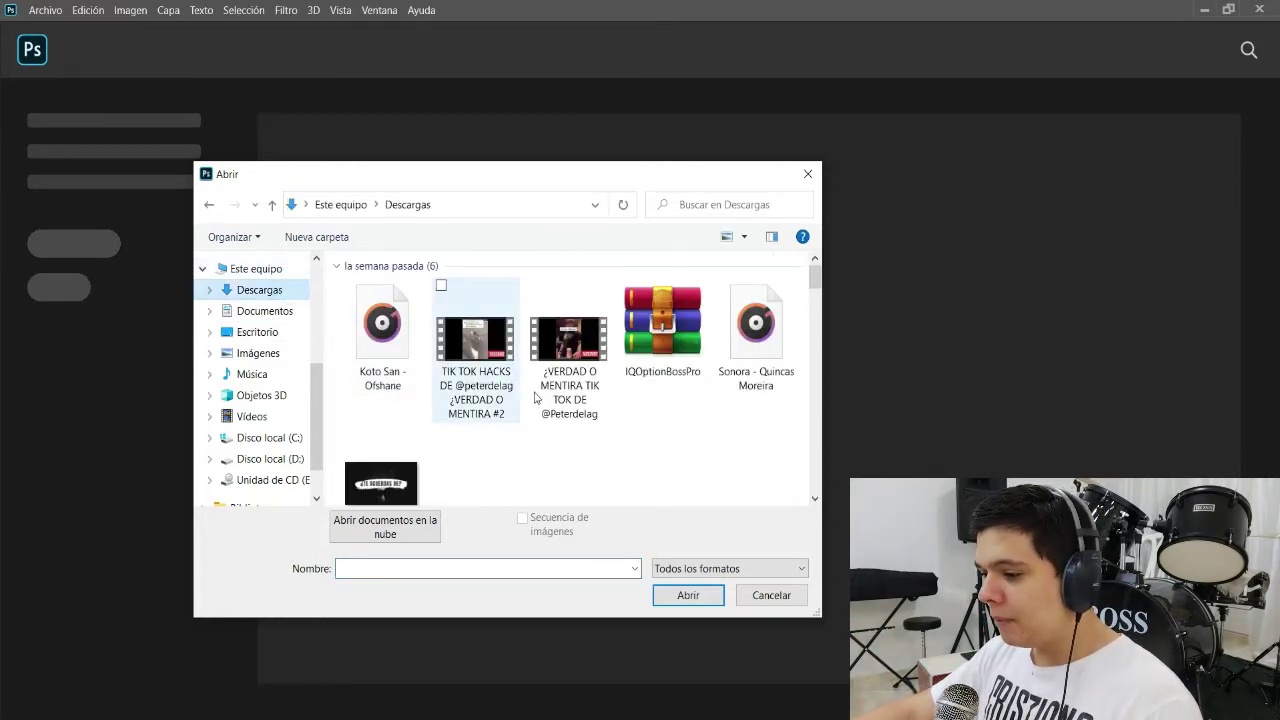
scroll(534, 397, down, 2)
scroll(535, 398, down, 3)
scroll(535, 398, down, 3)
scroll(535, 398, down, 3)
scroll(535, 398, down, 3)
scroll(535, 398, down, 3)
scroll(535, 398, down, 3)
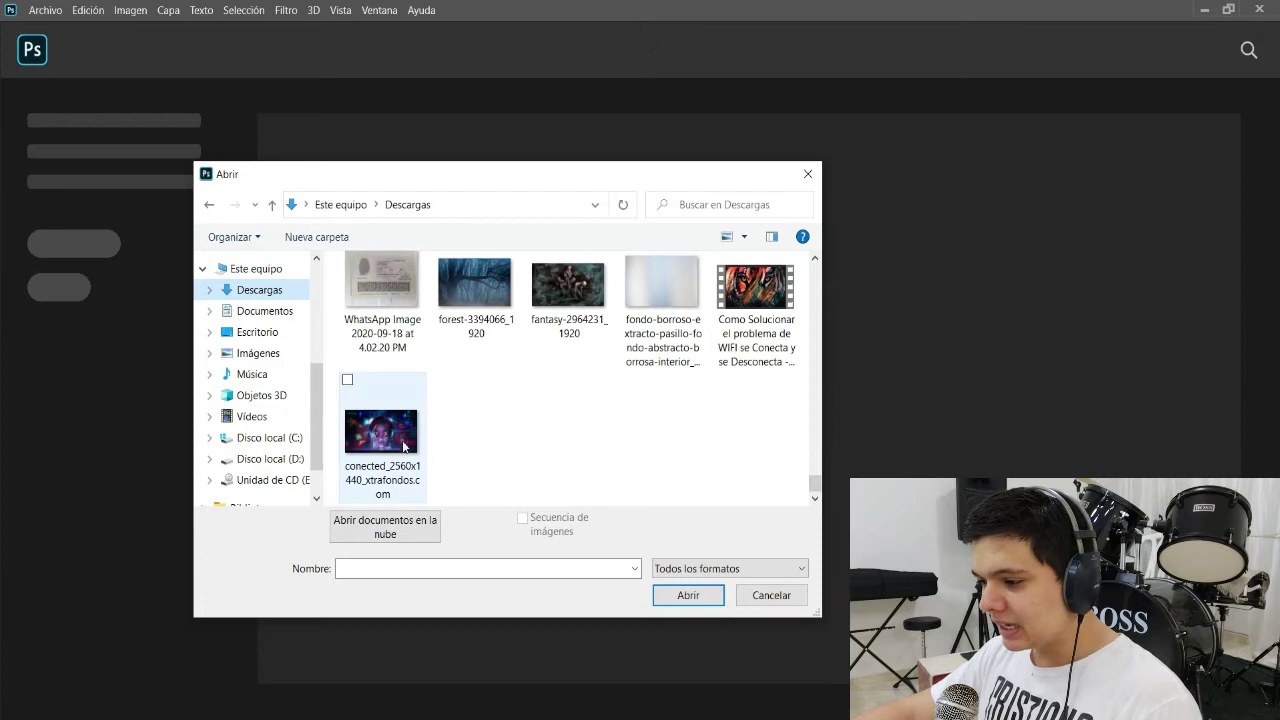
click(381, 432)
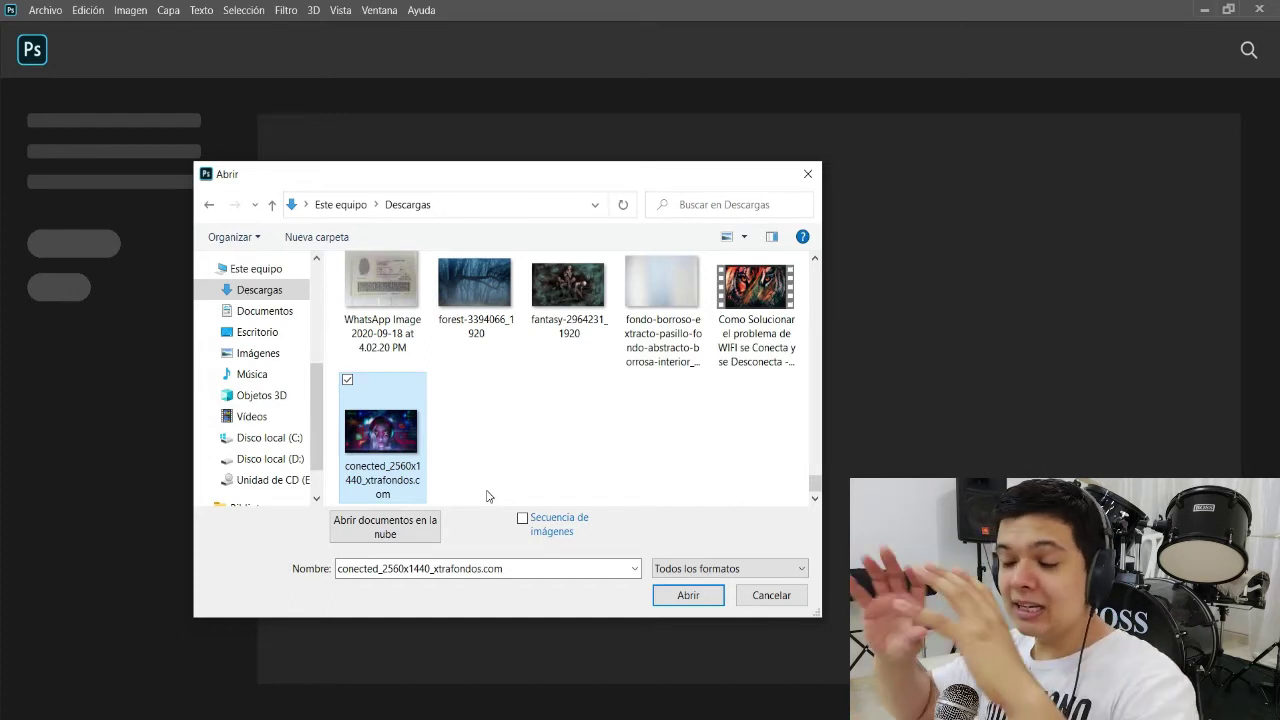
click(671, 598)
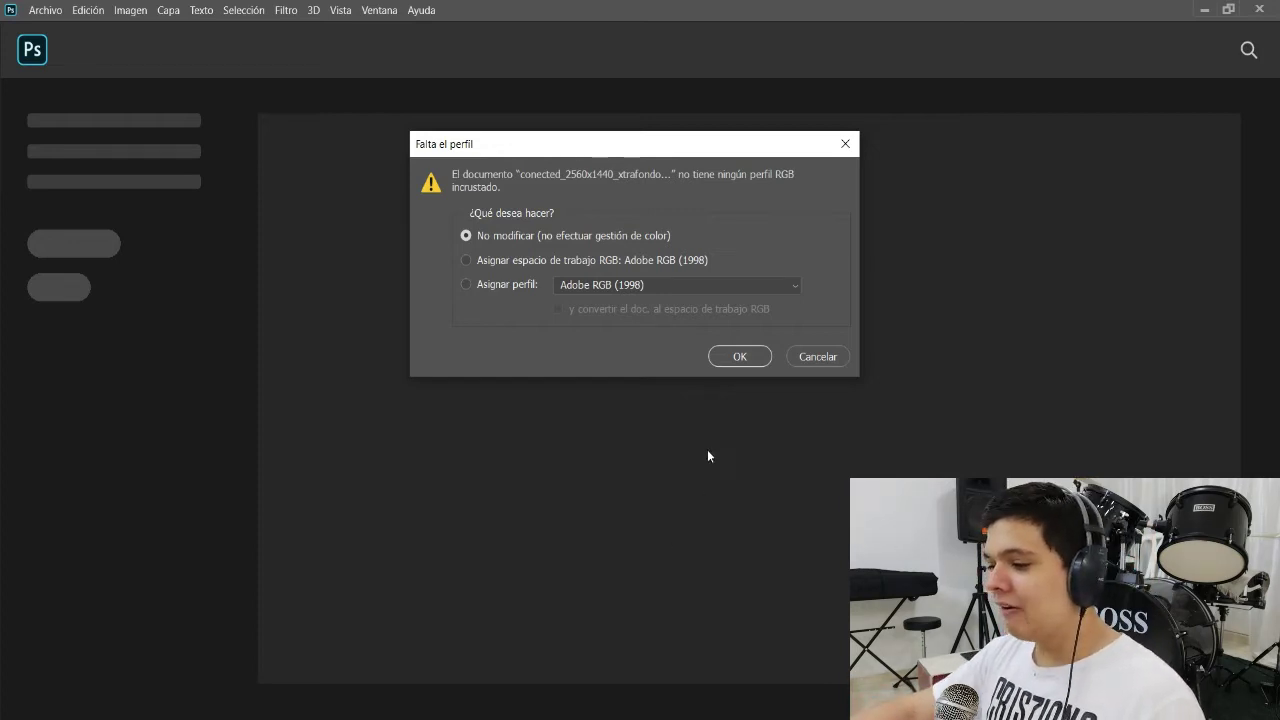
Keep 'No modificar' to open the image unmanaged, then show the workspace list
click(729, 358)
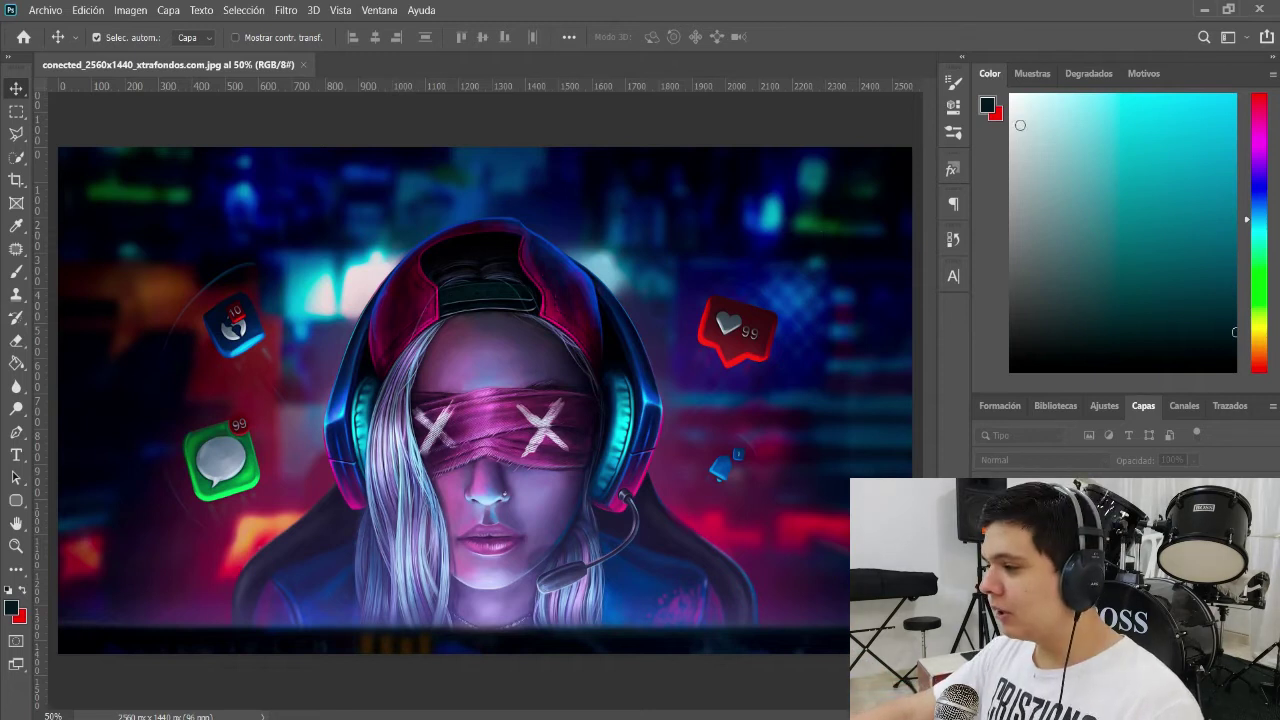
click(1246, 40)
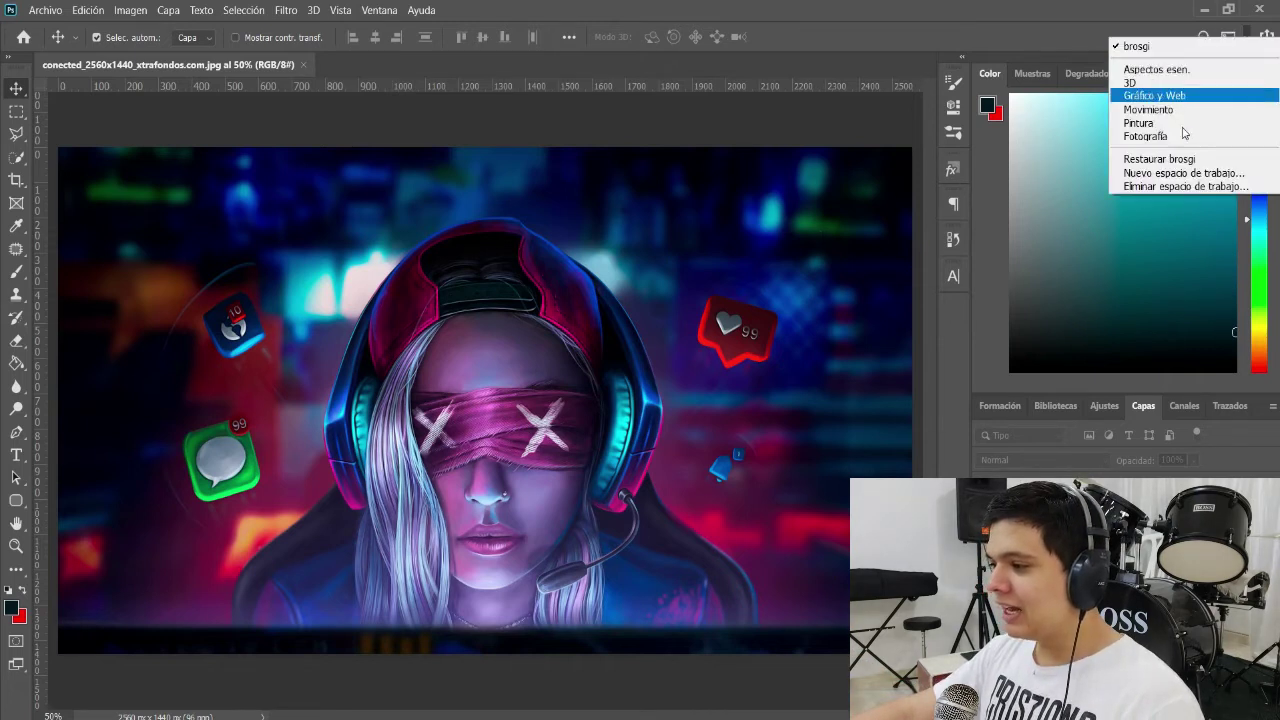
Dismiss the workspace list without switching to another workspace
click(1140, 47)
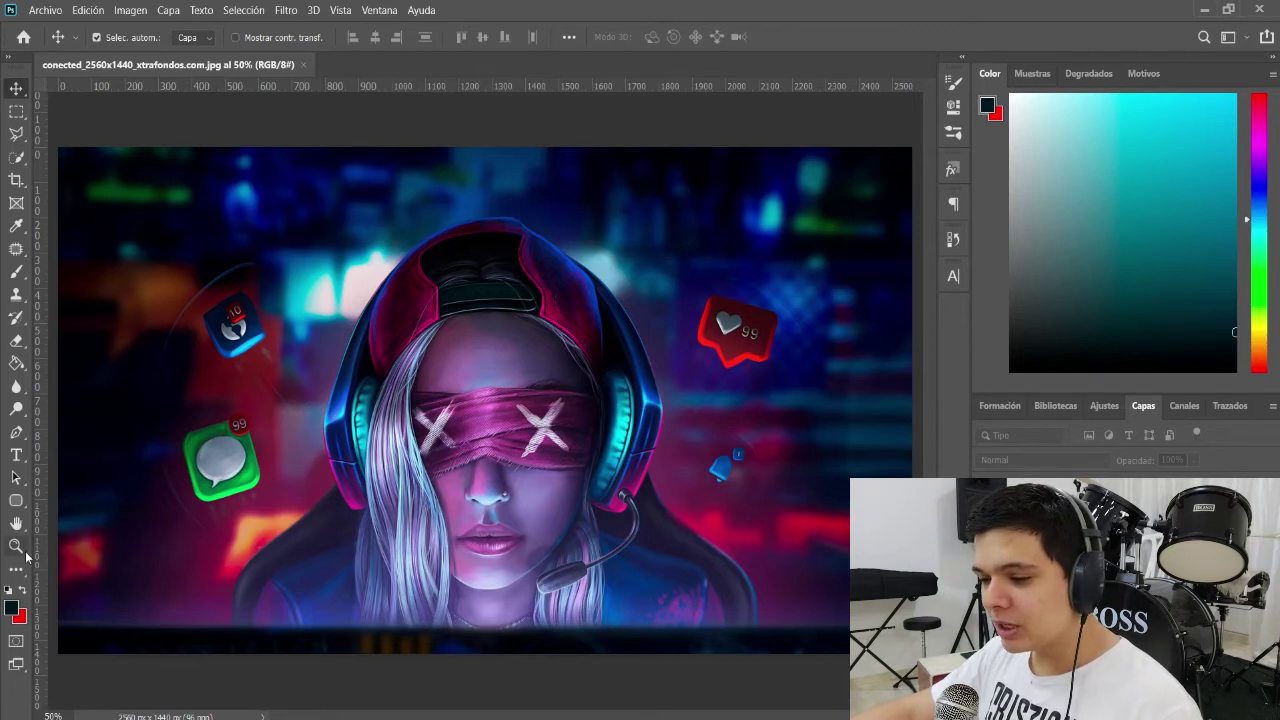
With the Zoom tool, zoom in twice on the blindfold, then out one step via Reducir
click(15, 546)
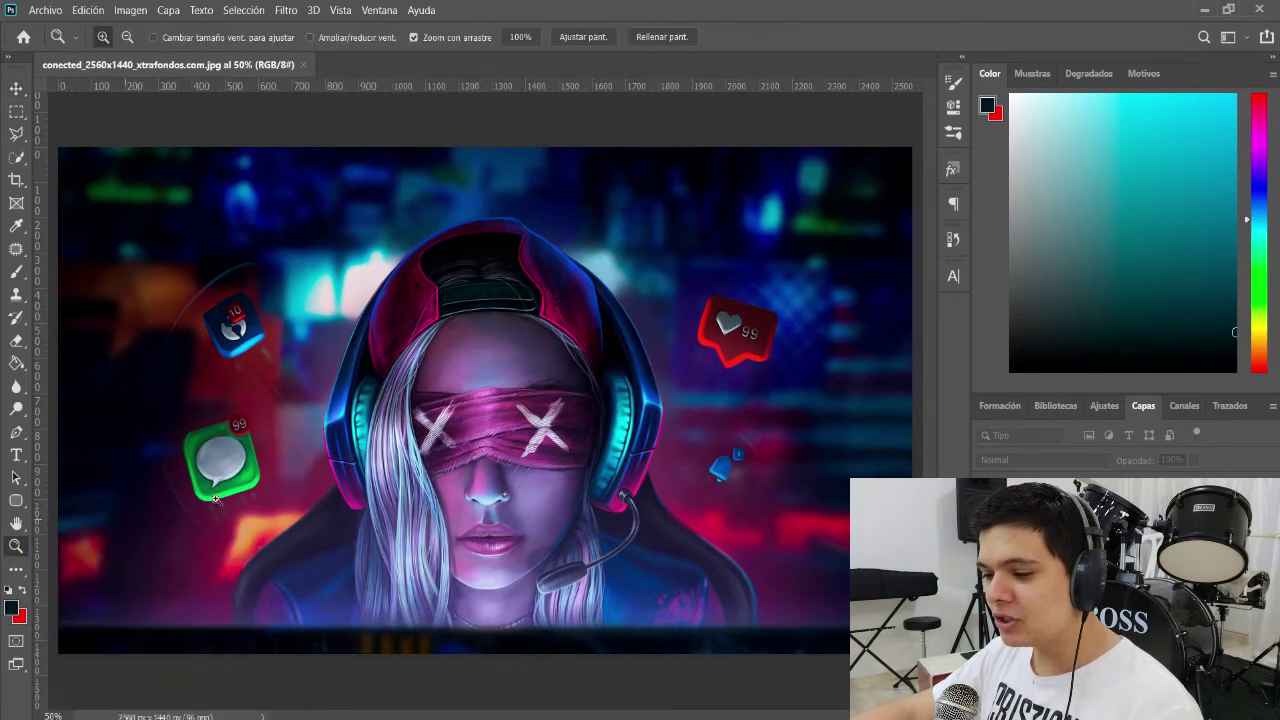
click(397, 406)
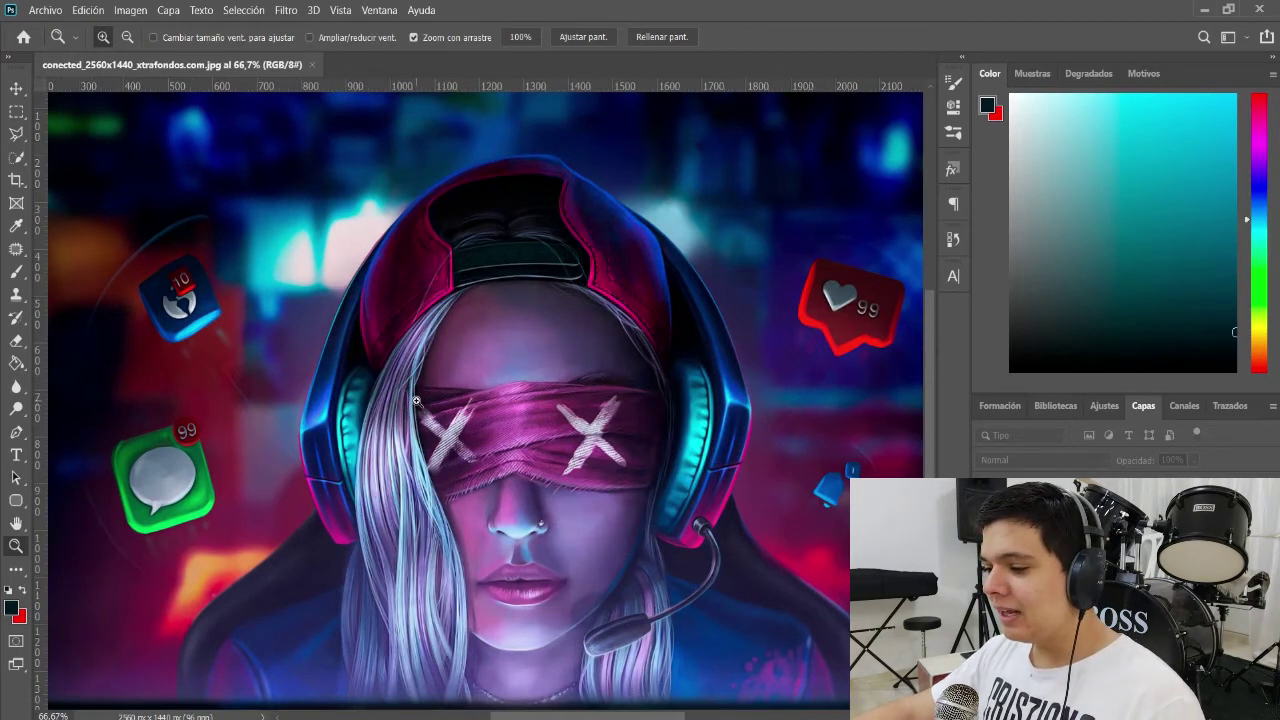
click(420, 402)
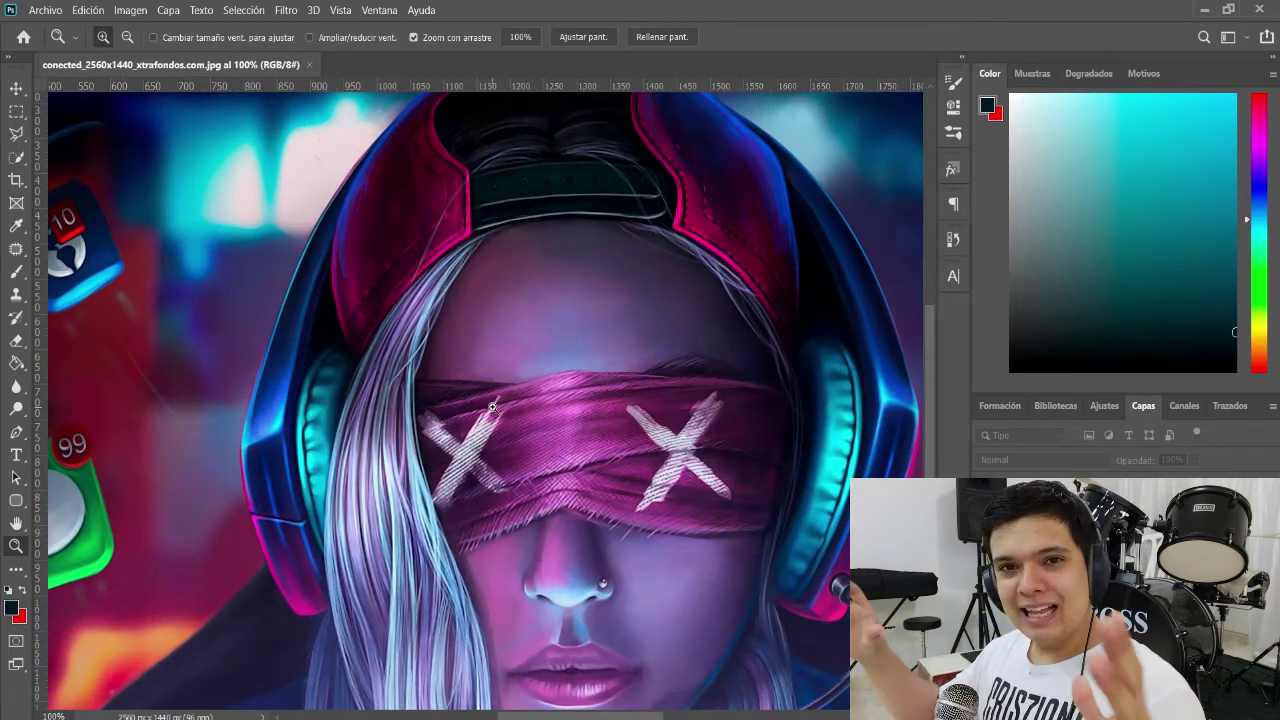
right_click(461, 405)
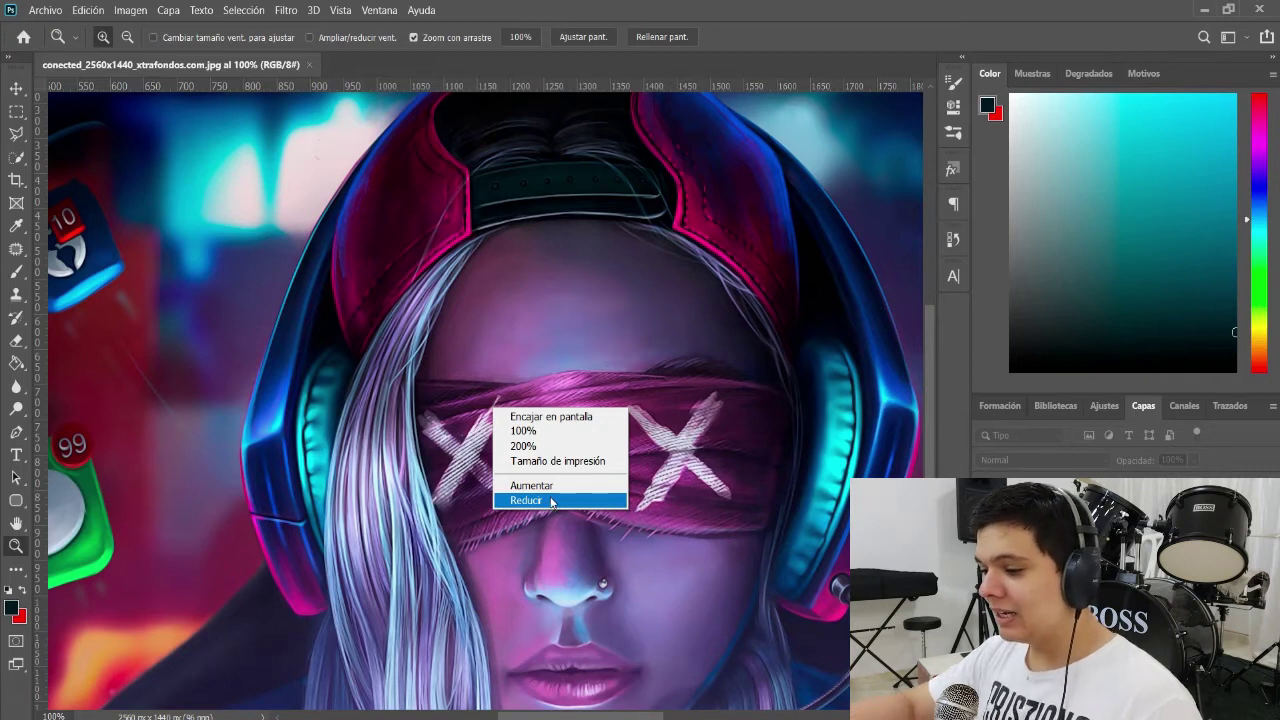
click(551, 501)
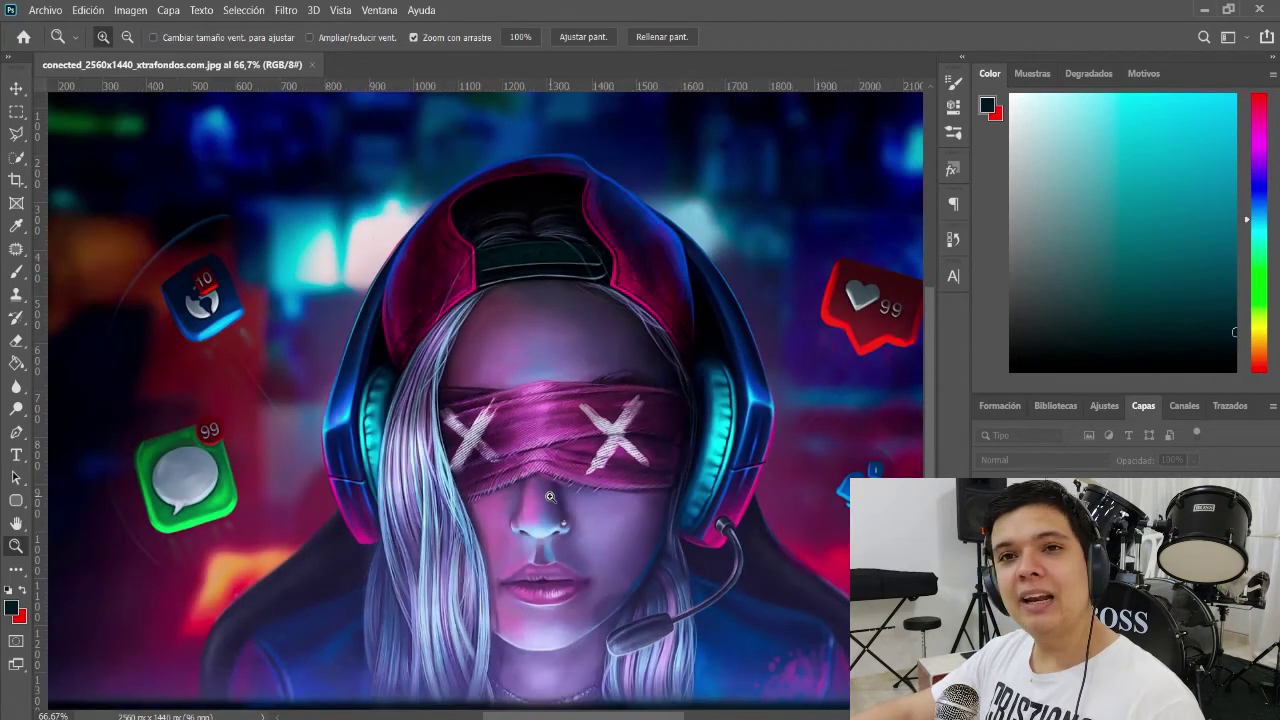
Zoom out to the whole image, zoom twice into the girl's face, then back out
right_click(496, 443)
click(507, 516)
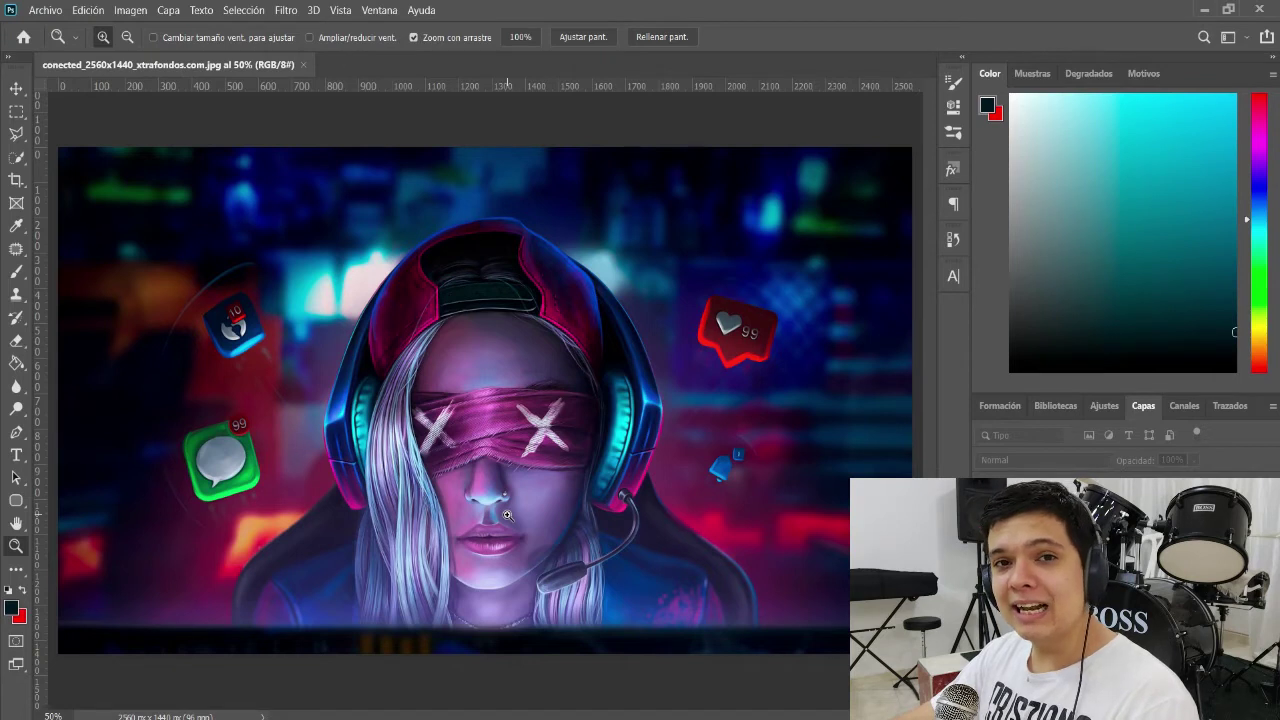
click(506, 513)
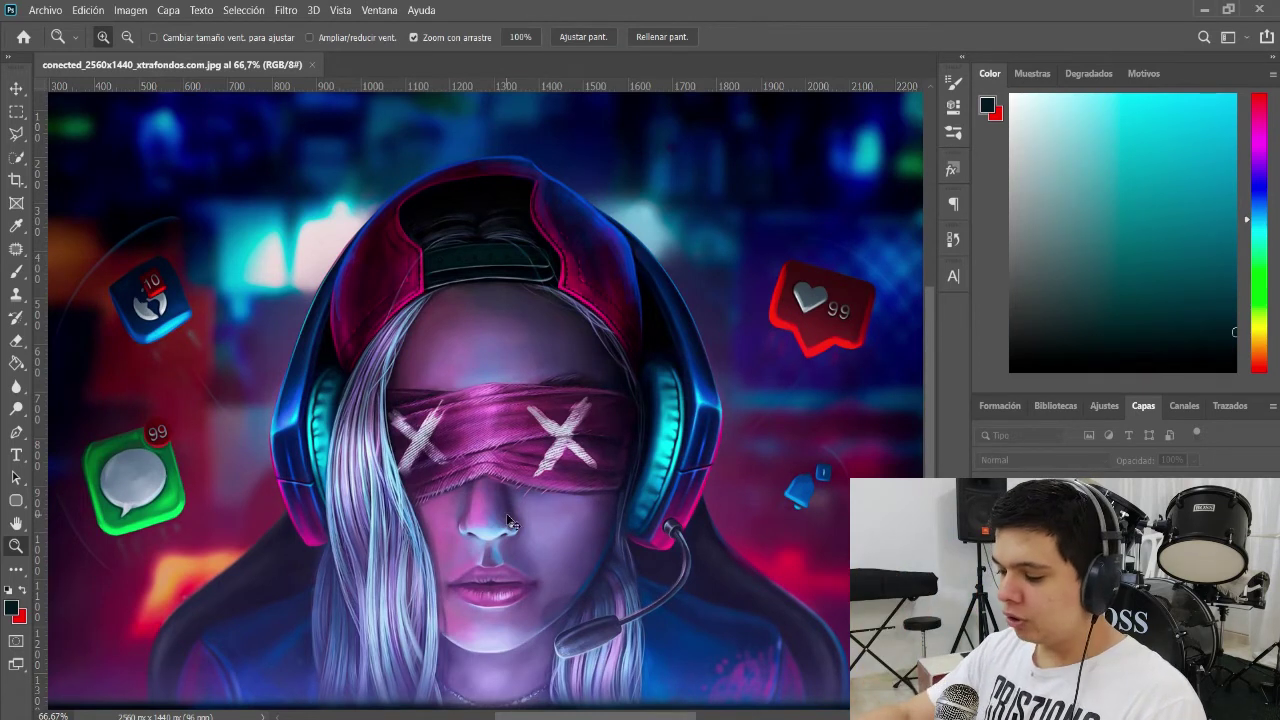
click(508, 521)
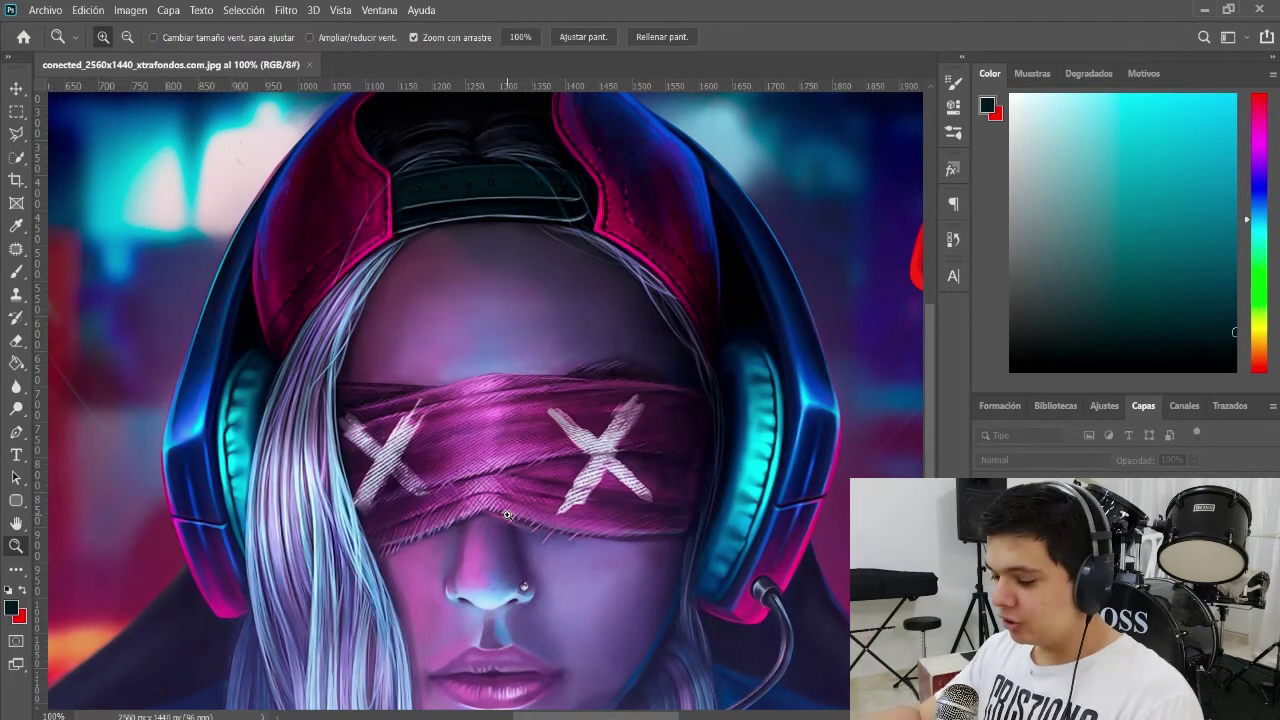
alt+click(508, 518)
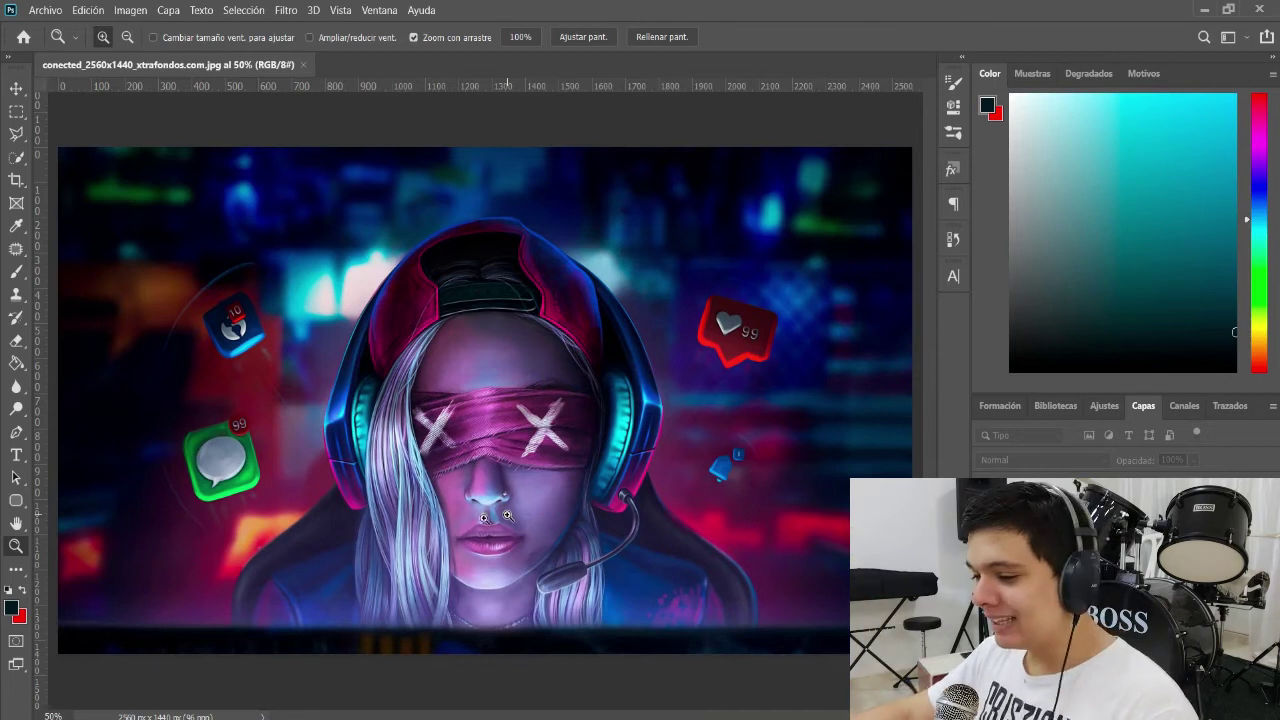
View at 100%, zoom to 800% then 1200% on the blindfold fabric, and return to 100%
double_click(15, 547)
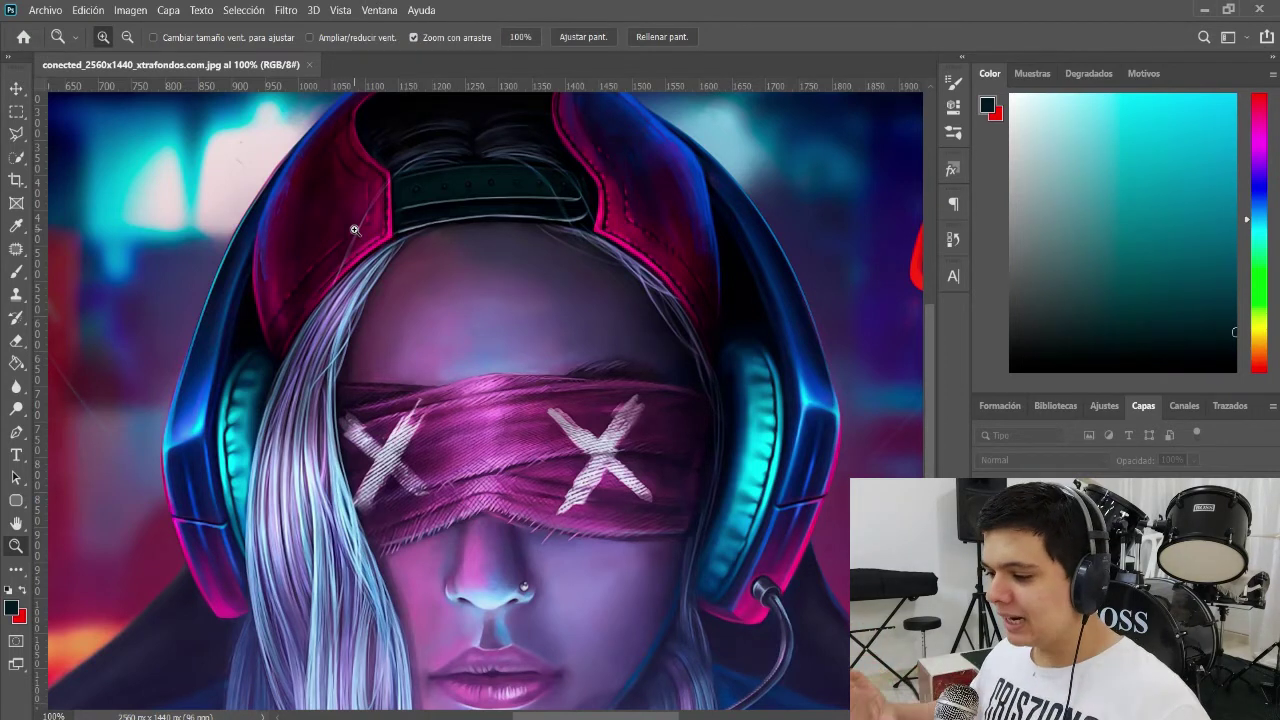
drag(355, 235, 355, 231)
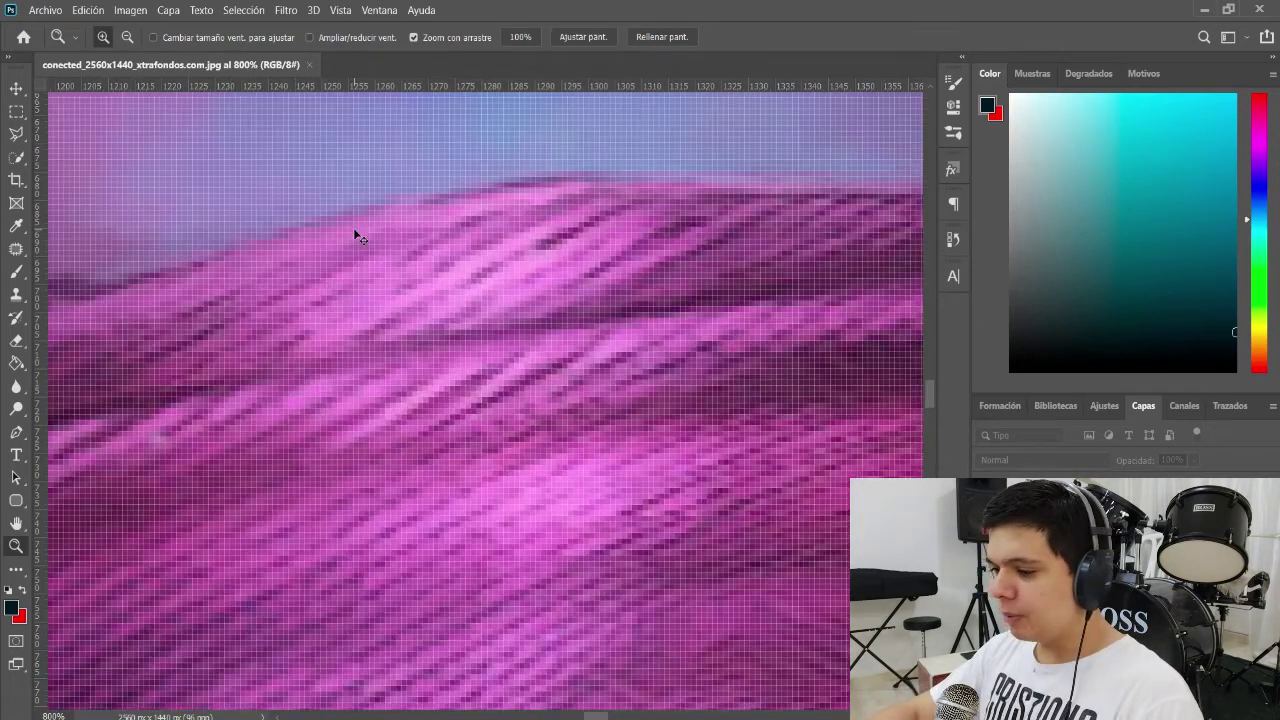
click(355, 231)
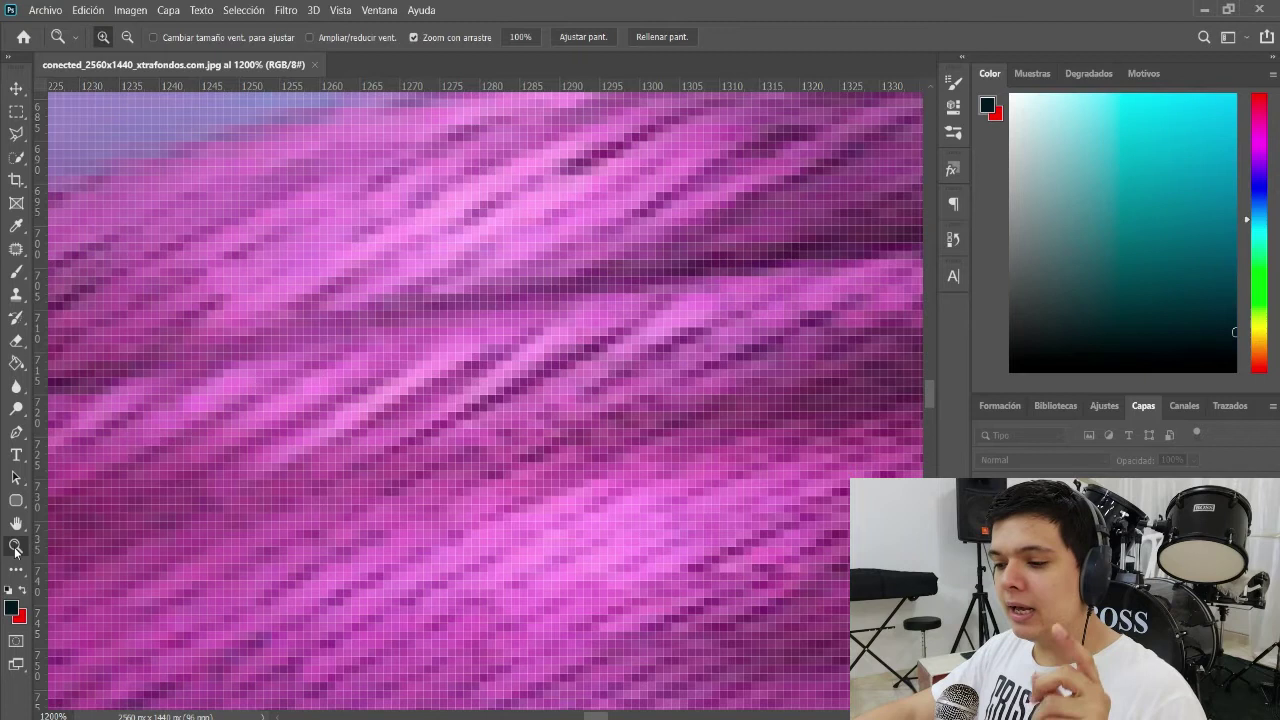
double_click(15, 546)
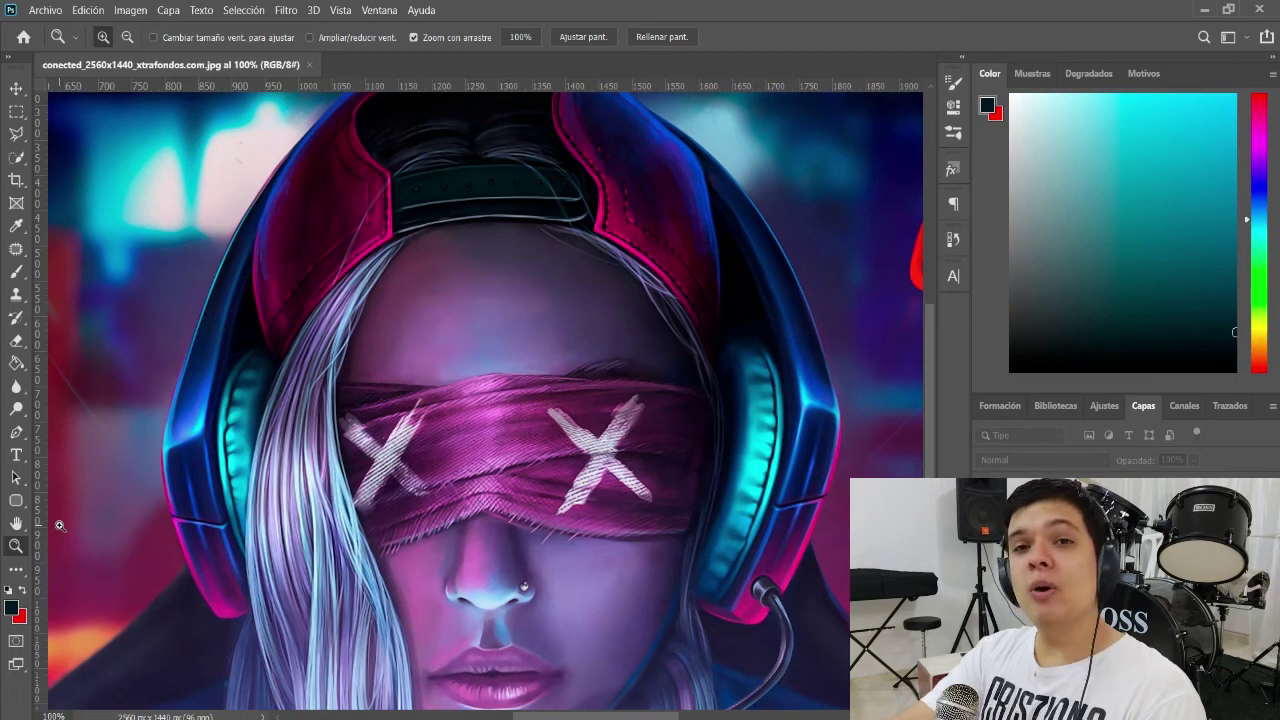
Pan the view with the Hand tool over the top of the hood, face and chin
click(22, 530)
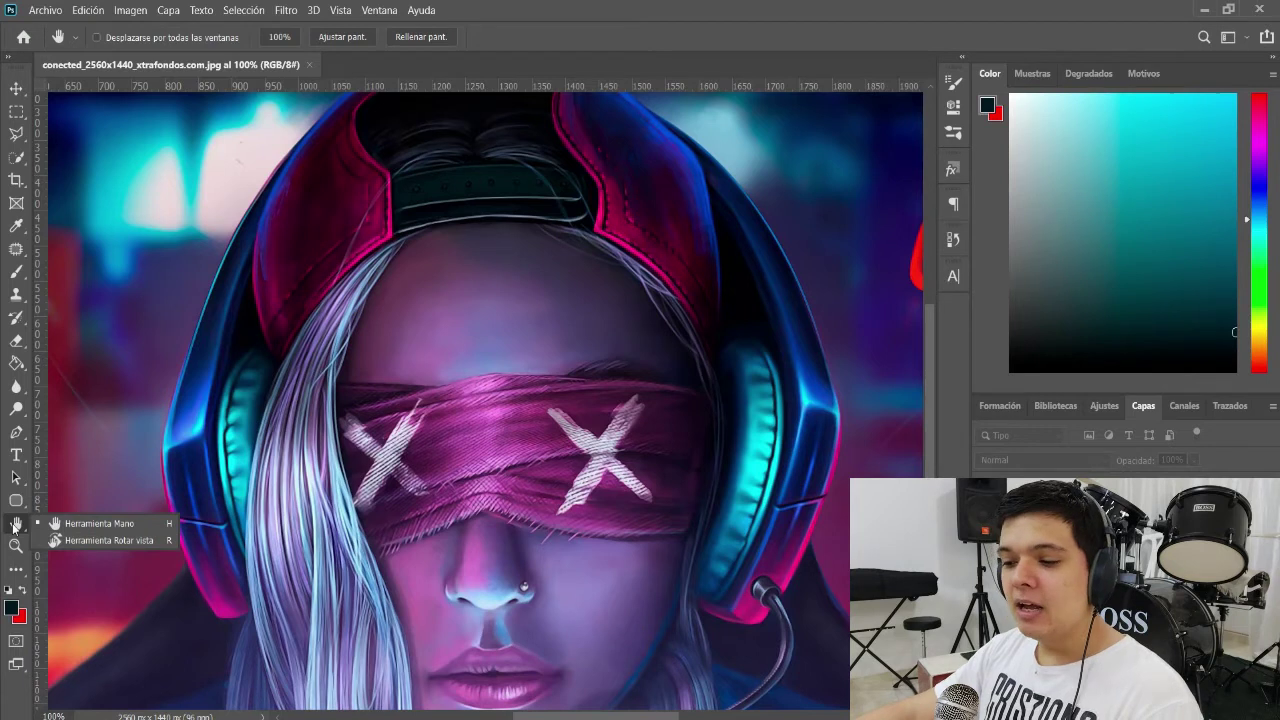
click(71, 476)
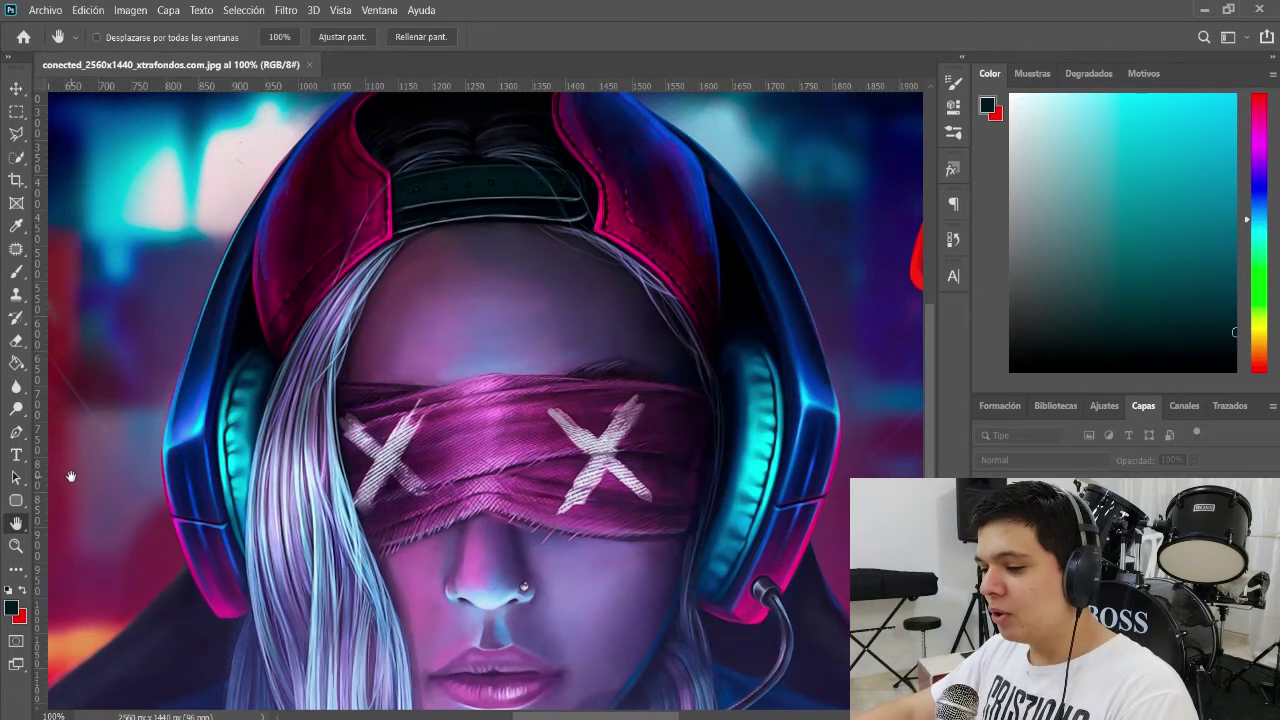
drag(475, 401, 474, 523)
drag(480, 440, 489, 526)
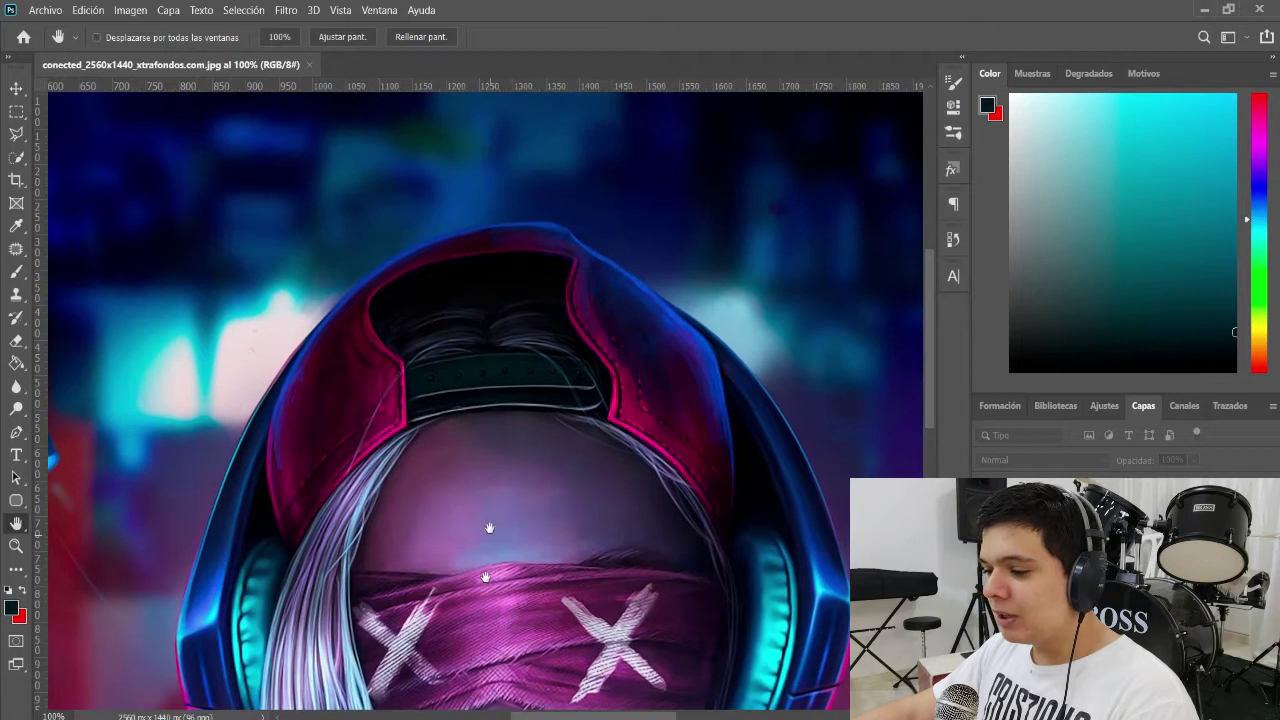
mouse_move(529, 377)
mouse_down()
mouse_move(518, 521)
mouse_move(563, 220)
mouse_up()
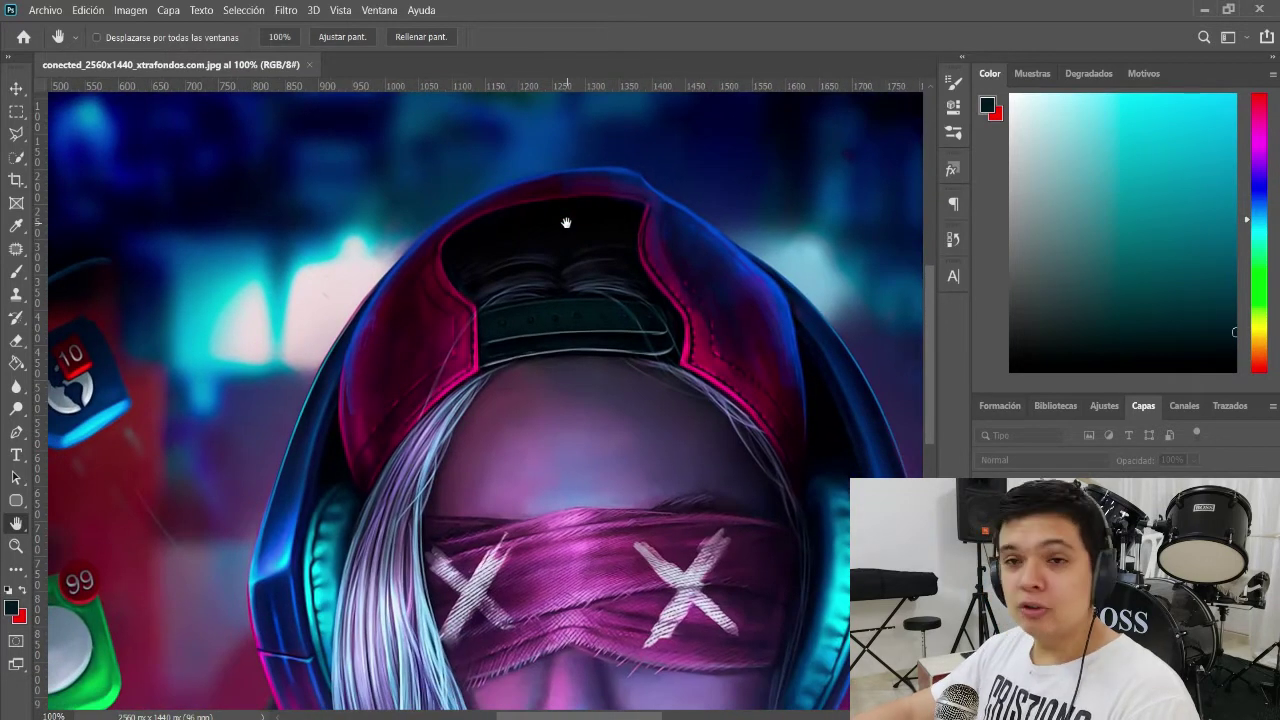
drag(543, 429, 566, 214)
mouse_move(543, 531)
mouse_down()
mouse_move(557, 343)
mouse_move(561, 359)
mouse_up()
Pan to the notification icons and back, centre the blindfold and headset, and zoom to 200%
drag(300, 220, 575, 480)
drag(500, 410, 543, 466)
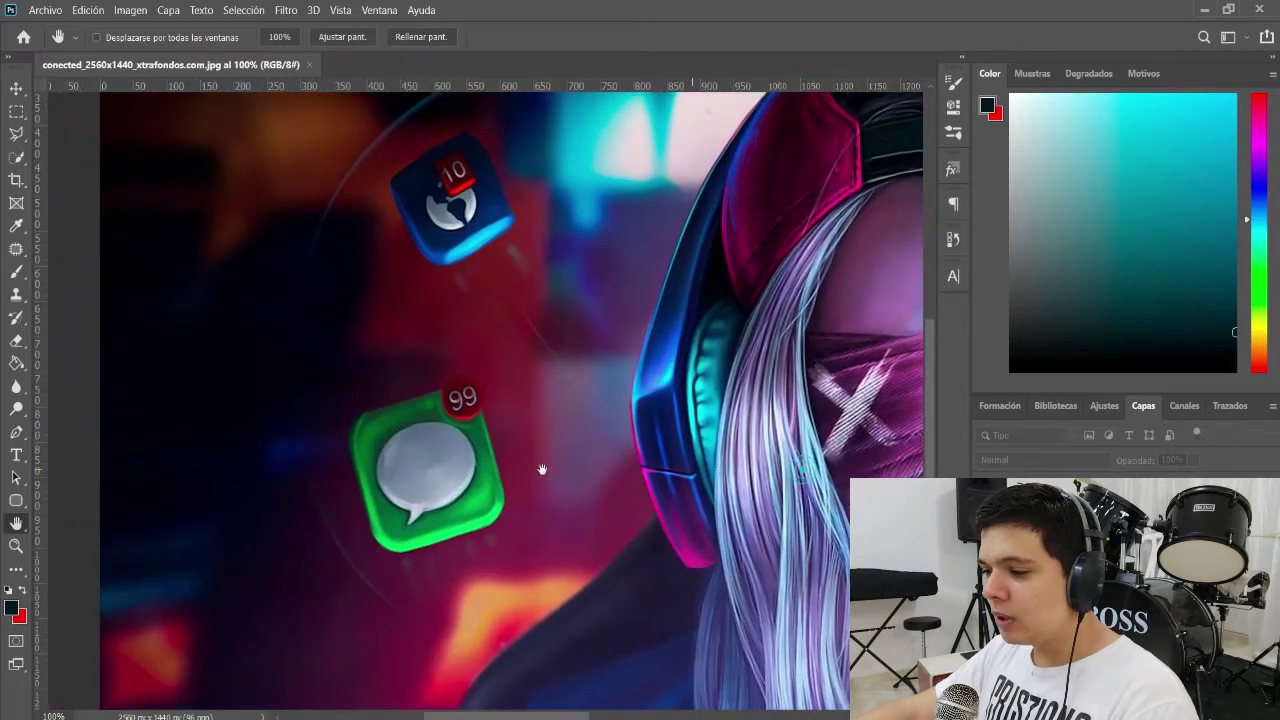
drag(900, 470, 420, 465)
mouse_move(713, 463)
mouse_down()
mouse_move(523, 466)
mouse_move(729, 471)
mouse_move(662, 424)
mouse_up()
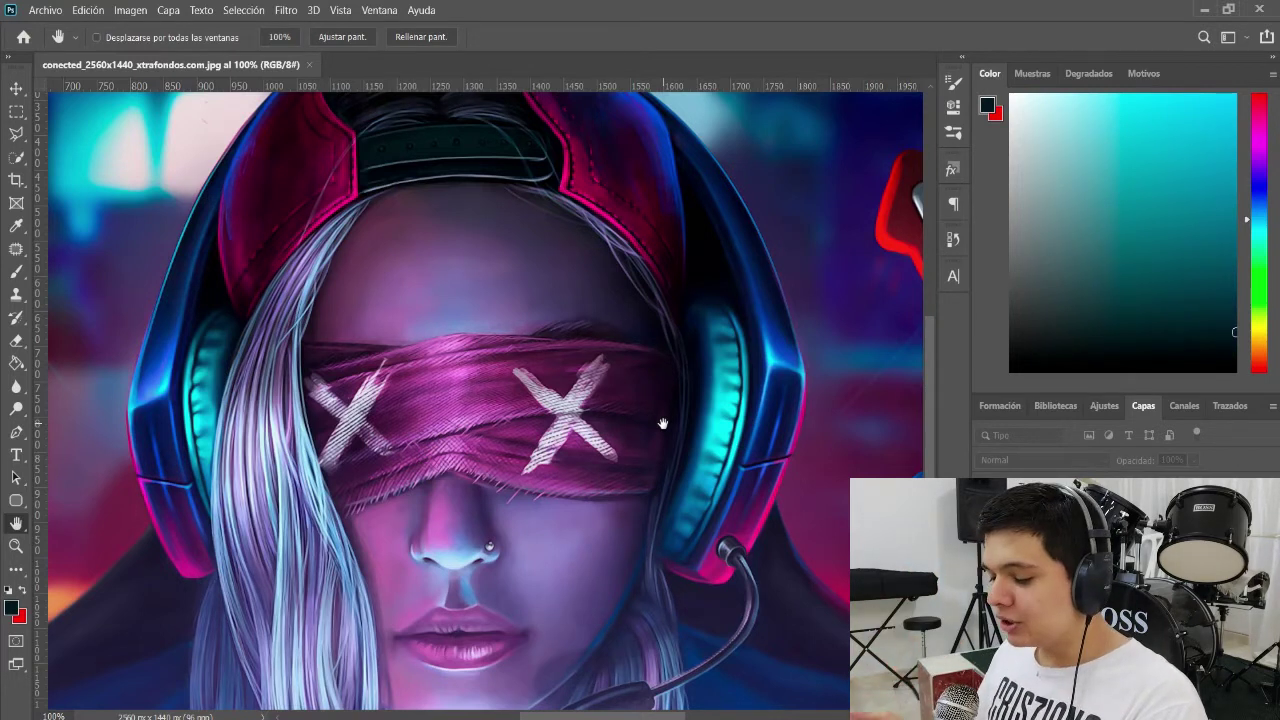
key(ctrl+plus)
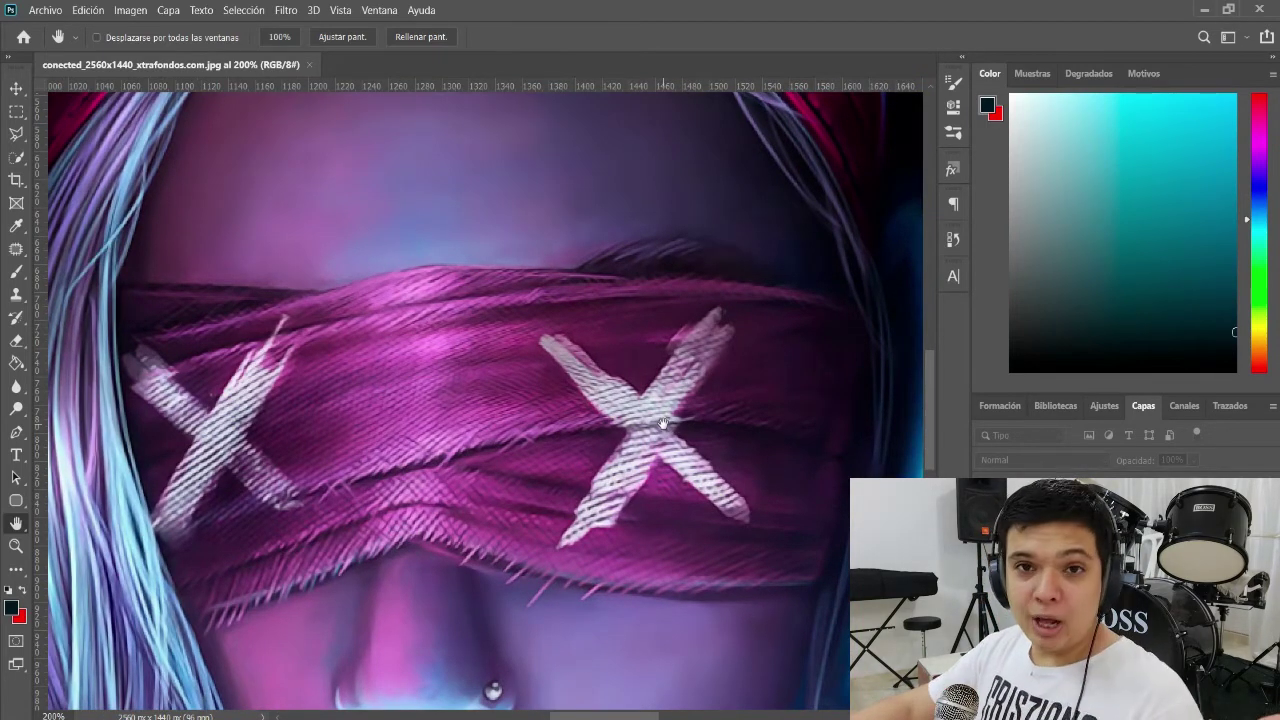
click(18, 272)
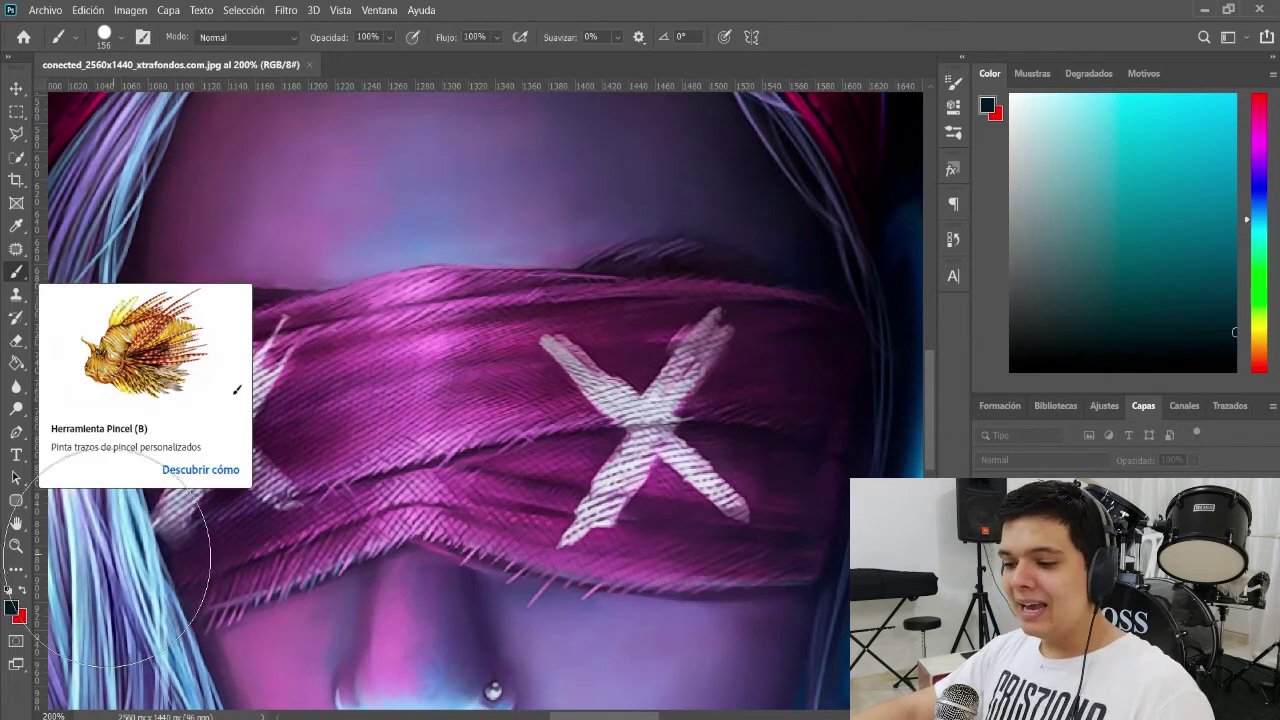
Nudge the 200% view of the blindfold, then Space-drag to bring the nose into view
click(15, 527)
drag(604, 427, 650, 472)
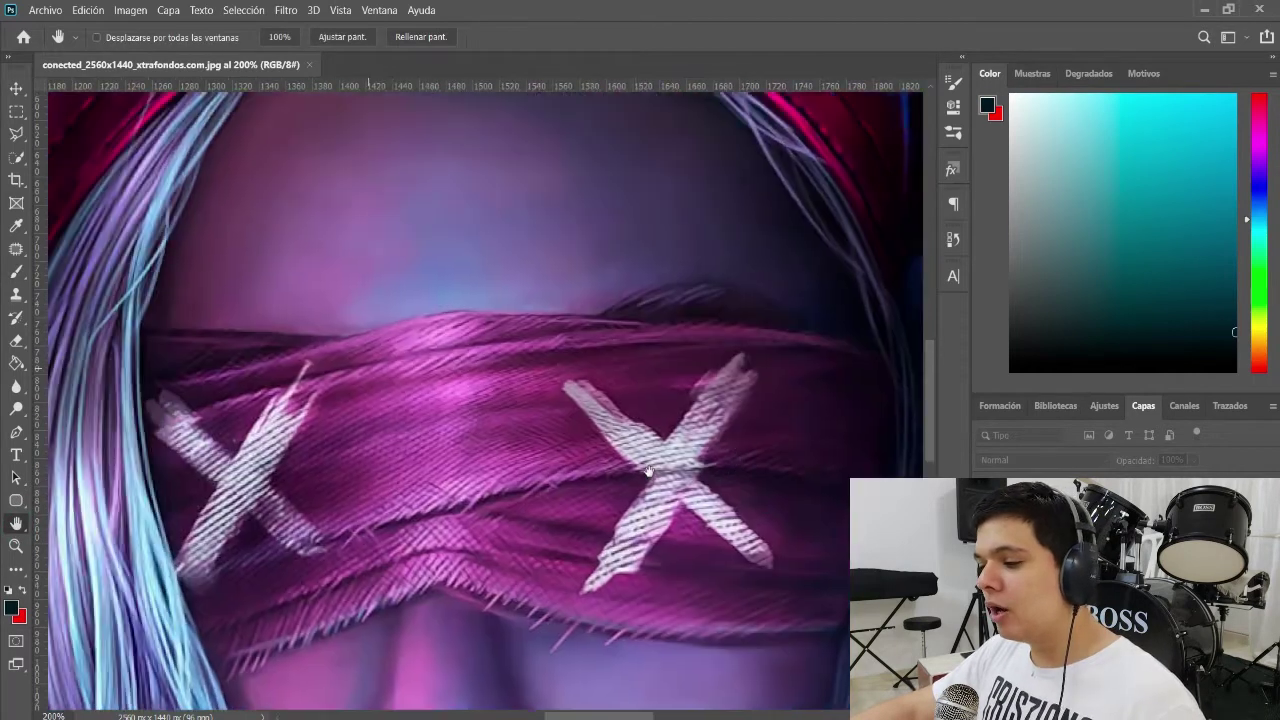
click(16, 271)
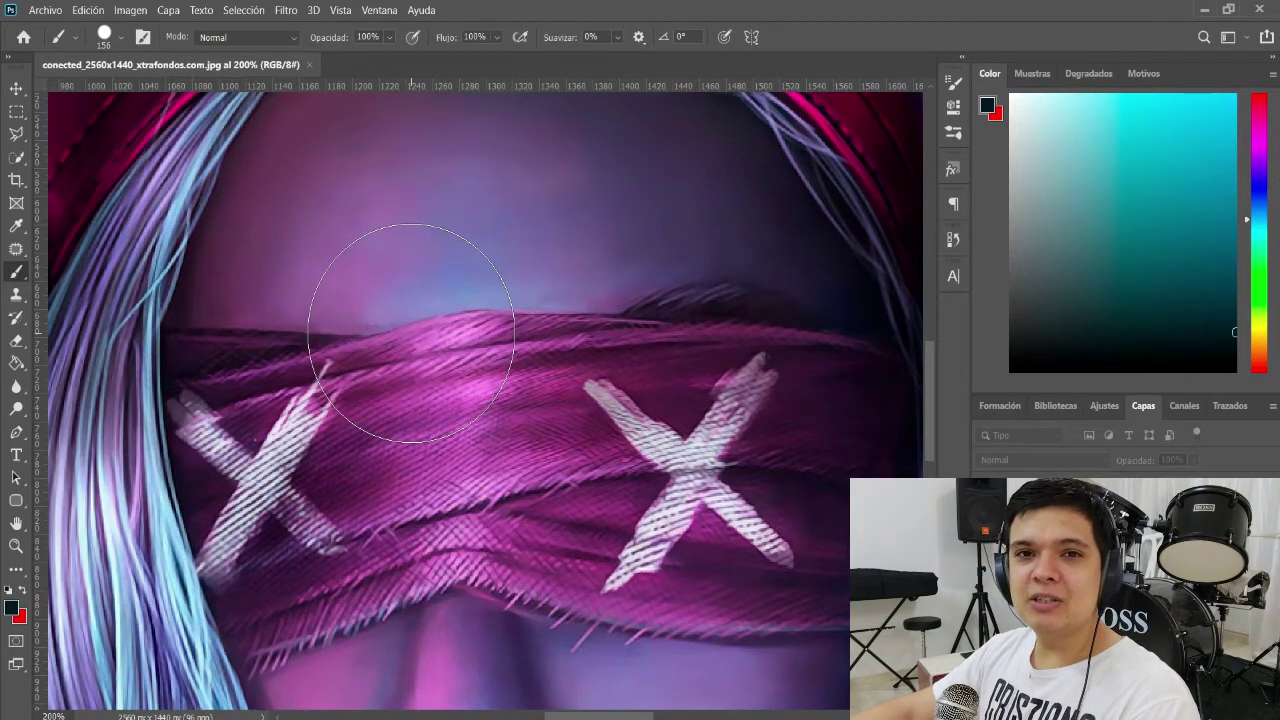
key(space)
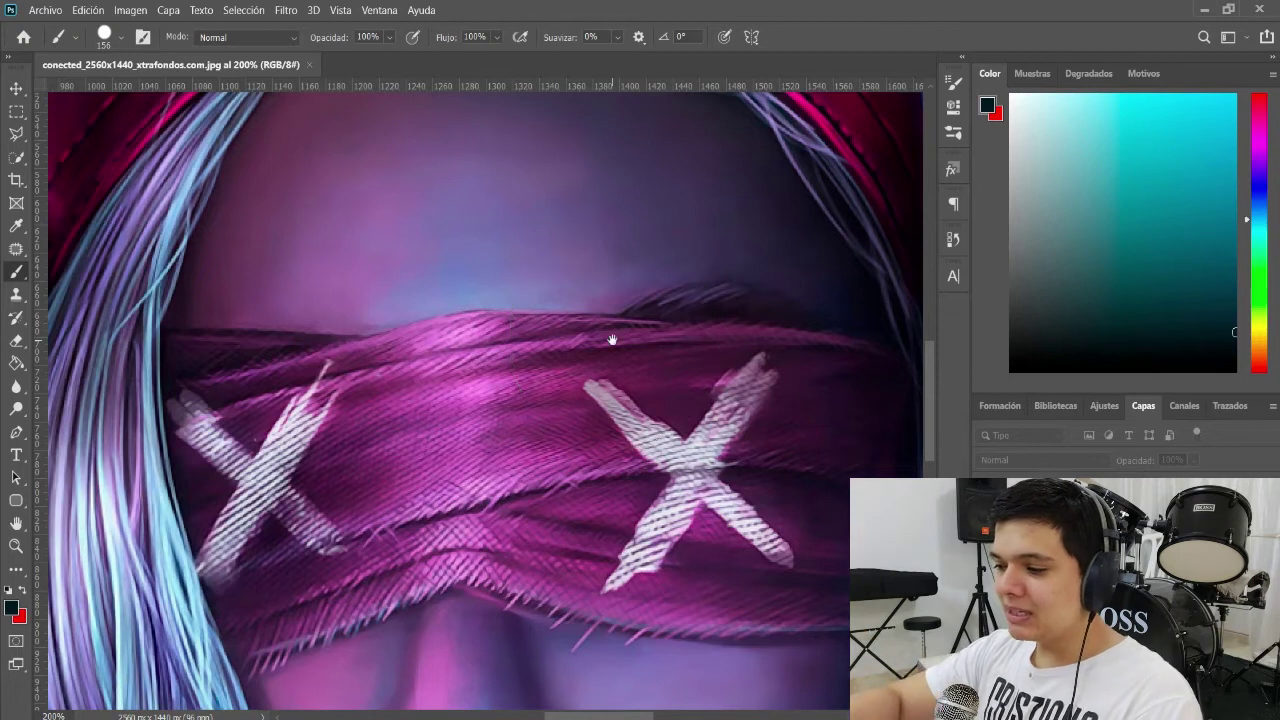
drag(600, 437, 631, 294)
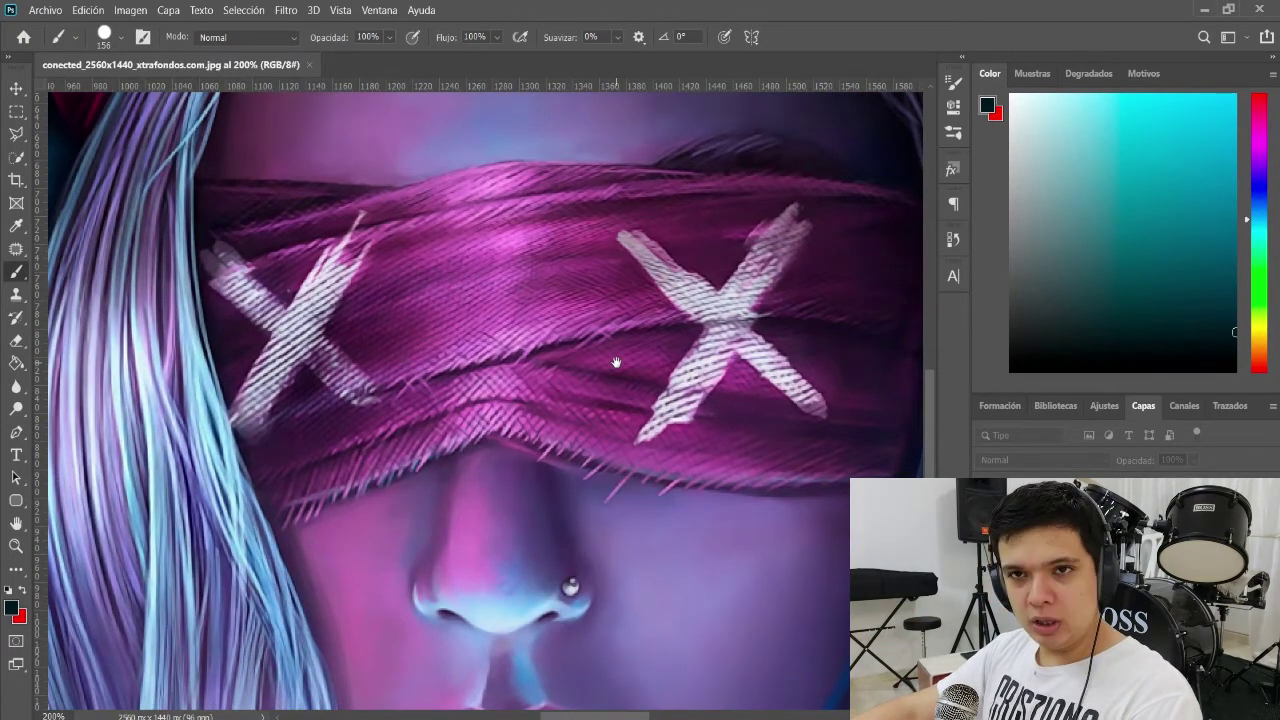
Scroll around the enlarged illustration to frame the blindfold's two X marks and the nose
scroll(588, 462, down, 2)
scroll(585, 480, down, 2)
scroll(580, 500, down, 3)
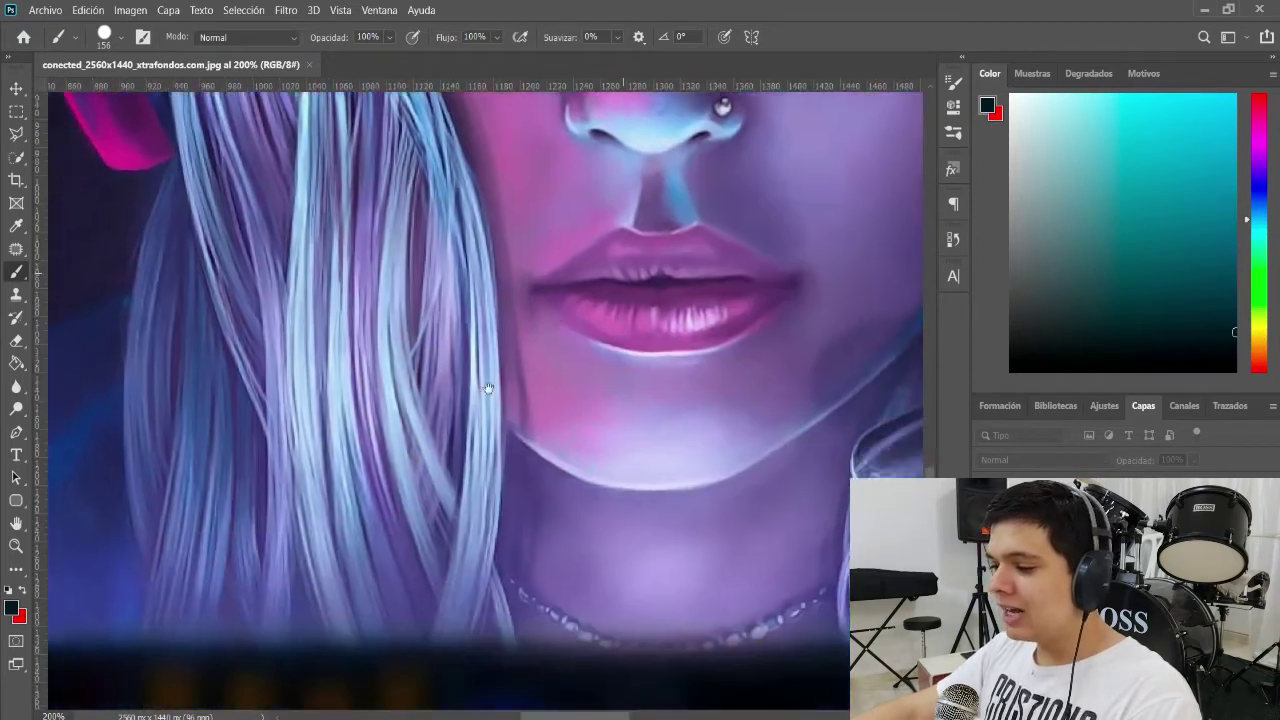
scroll(571, 546, left, 3)
scroll(571, 546, up, 2)
scroll(571, 546, left, 2)
scroll(400, 300, left, 4)
scroll(400, 250, up, 3)
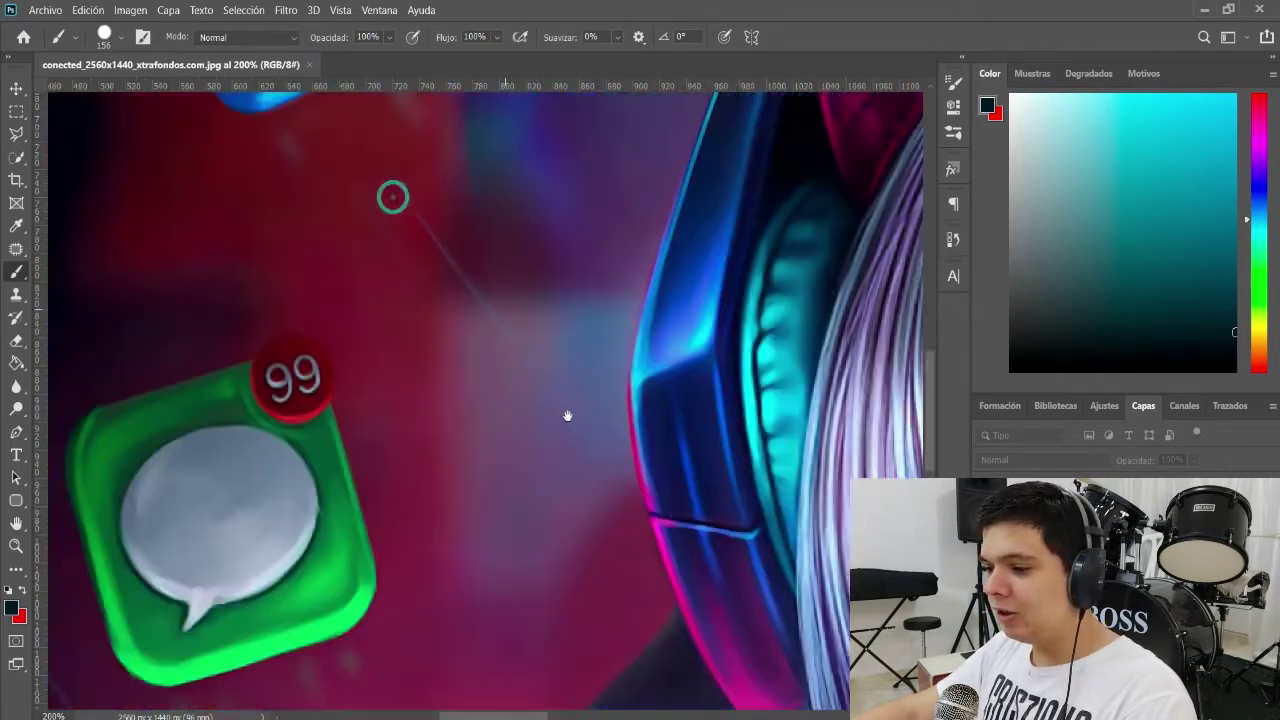
scroll(471, 224, left, 2)
scroll(471, 224, up, 3)
scroll(600, 390, right, 2)
scroll(600, 390, right, 3)
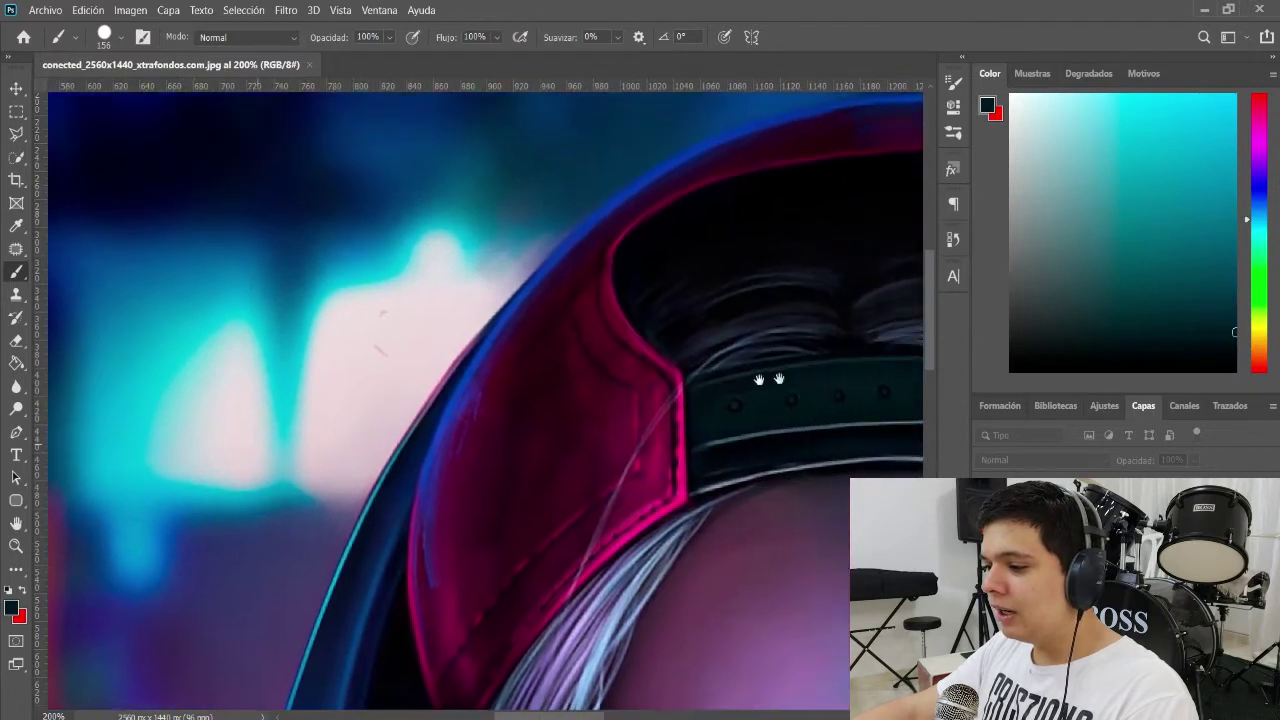
scroll(494, 368, right, 3)
scroll(494, 368, down, 3)
scroll(851, 394, right, 3)
scroll(448, 334, left, 5)
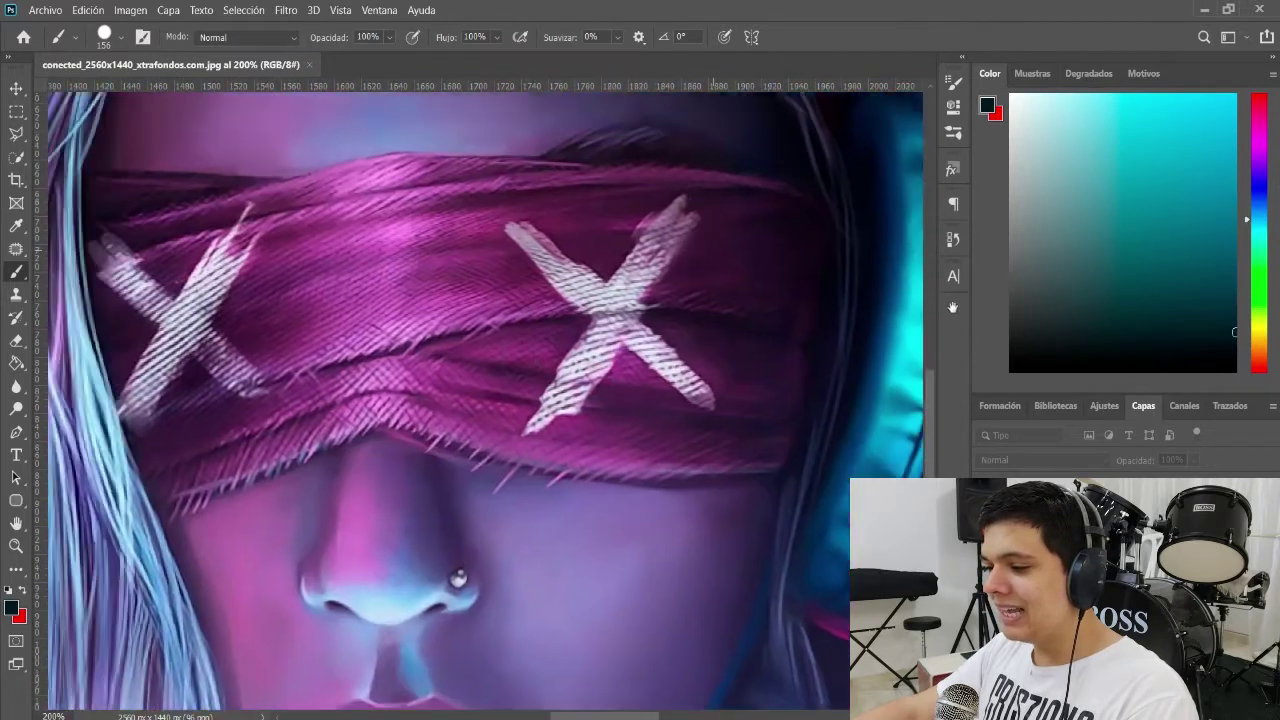
scroll(694, 308, left, 1)
scroll(694, 308, left, 1)
scroll(694, 308, down, 1)
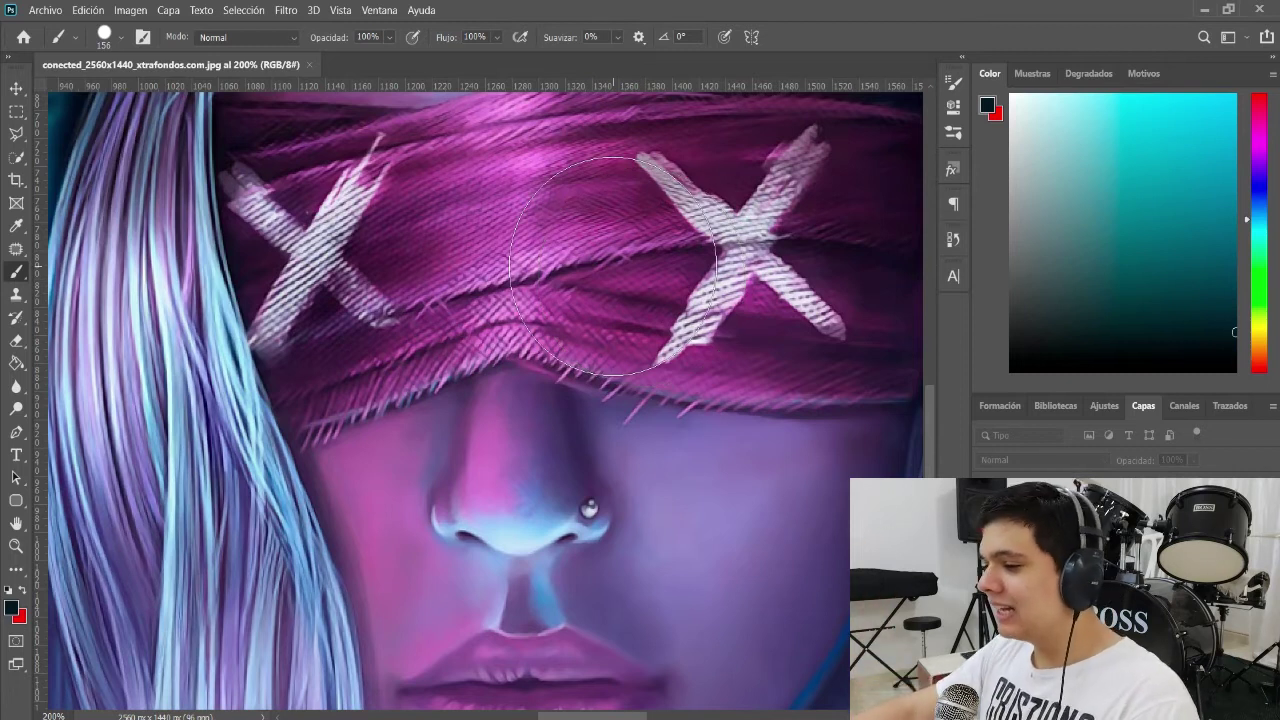
Try moving the locked background with the Move tool, then cancel the background-layer warning
click(16, 85)
click(437, 154)
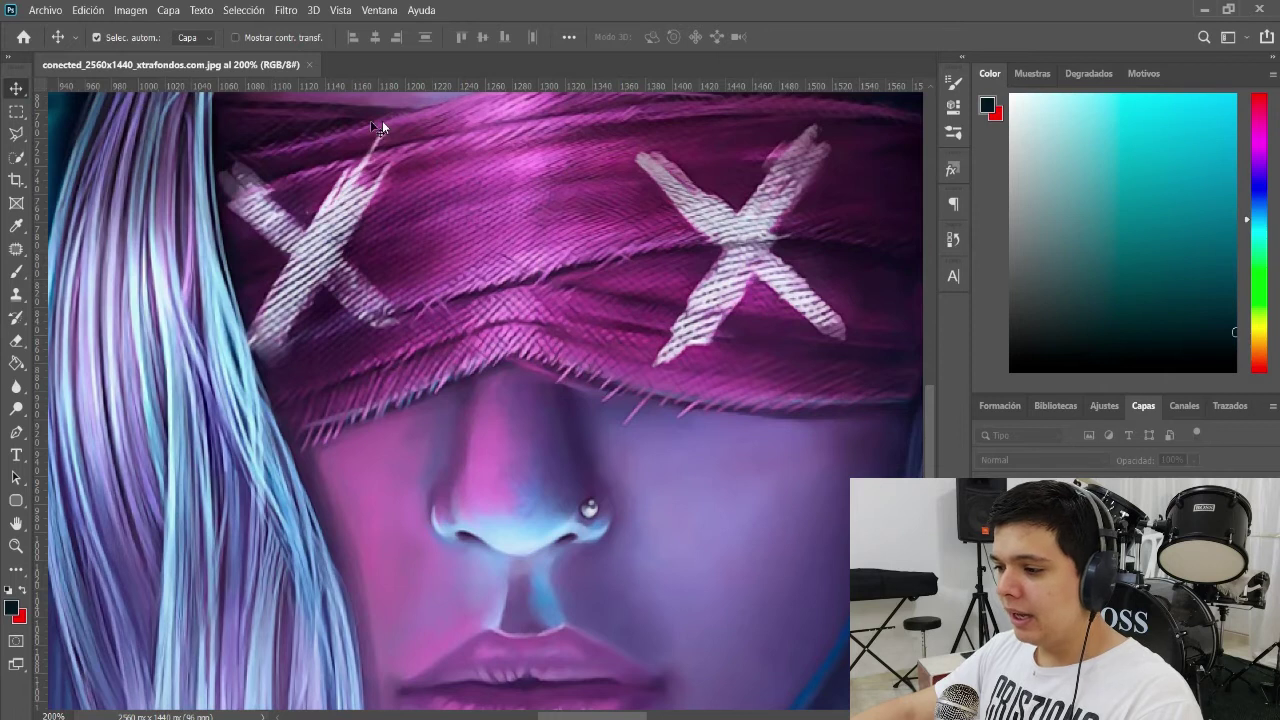
drag(185, 80, 184, 69)
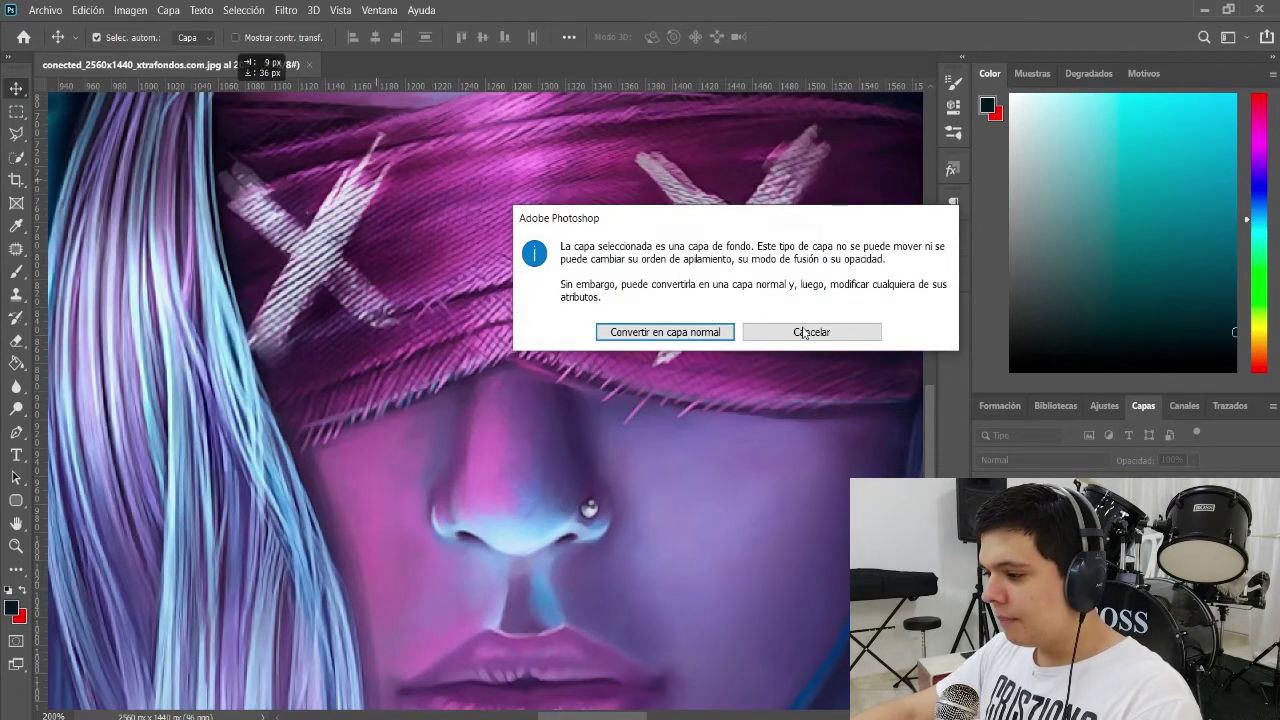
key(Escape)
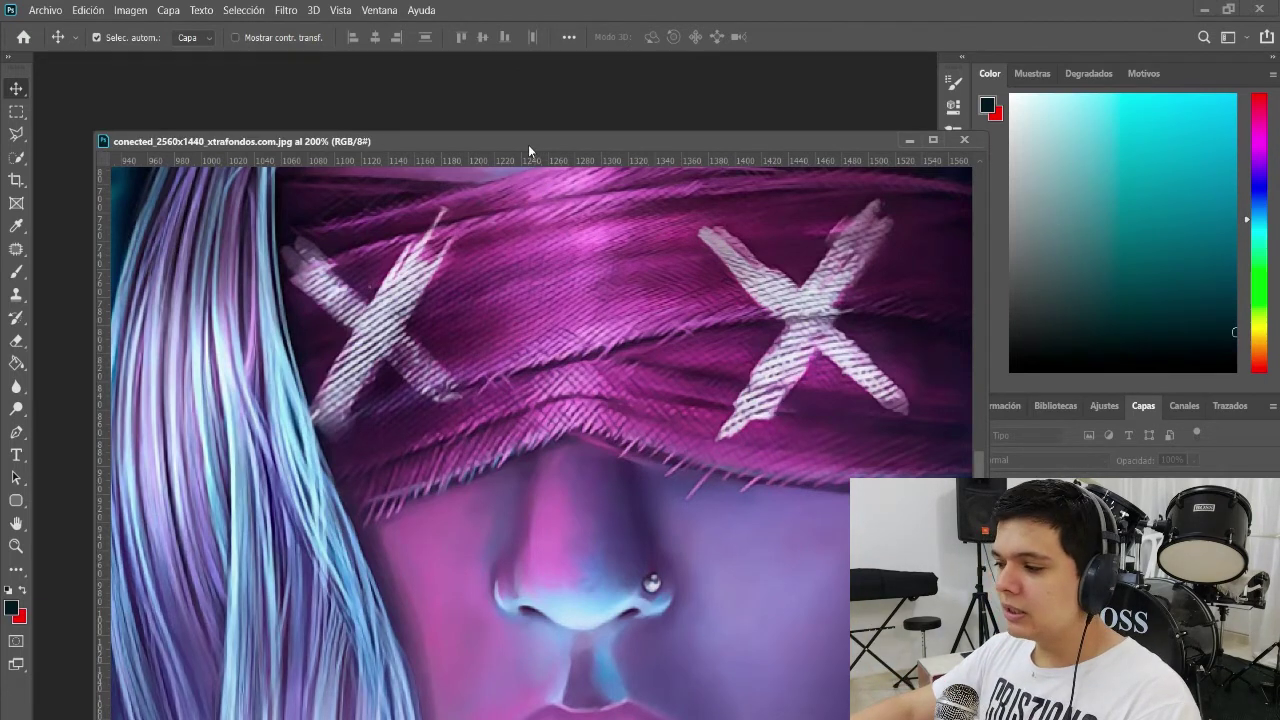
Move, minimize, restore and maximize the floating document window, then close the document
drag(528, 144, 522, 119)
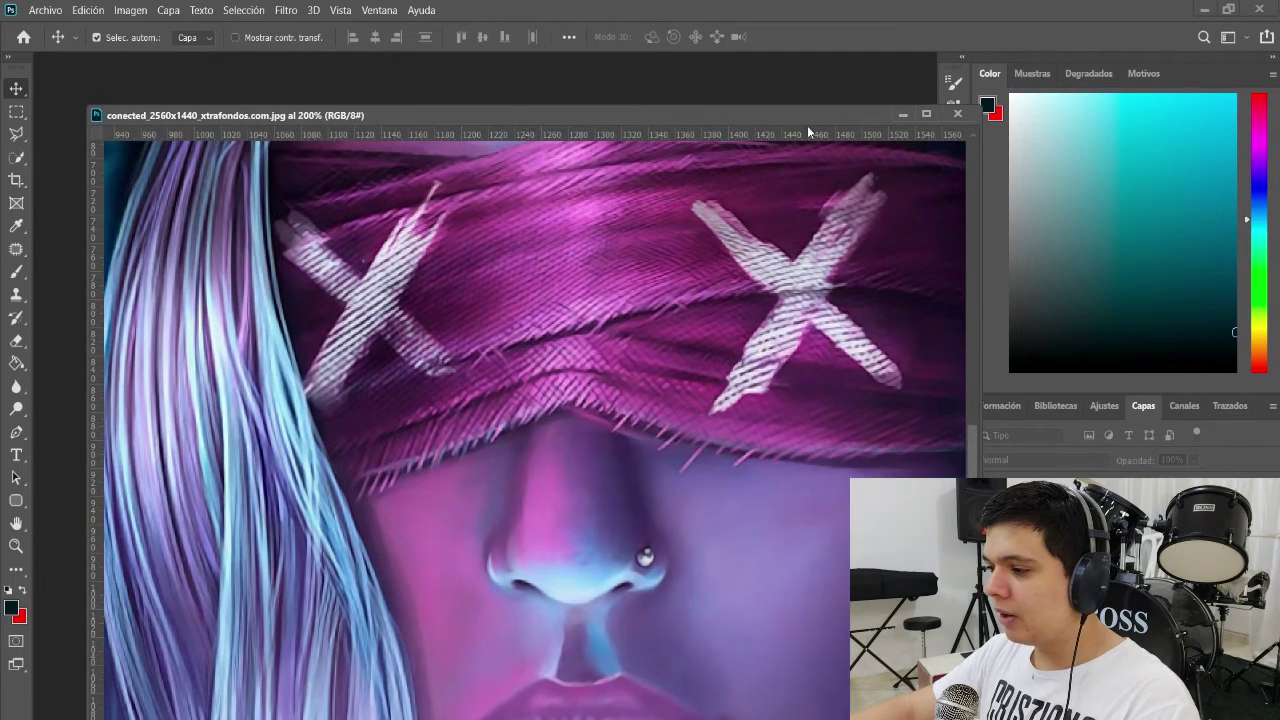
click(903, 113)
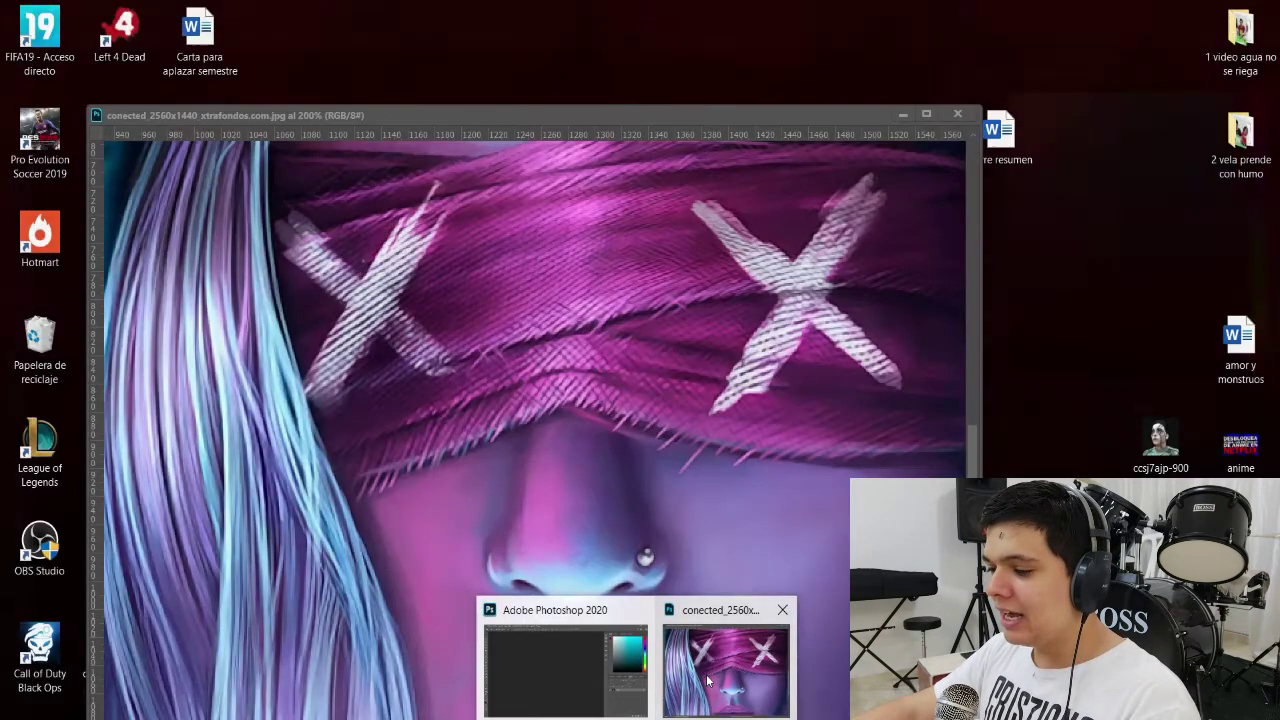
click(699, 690)
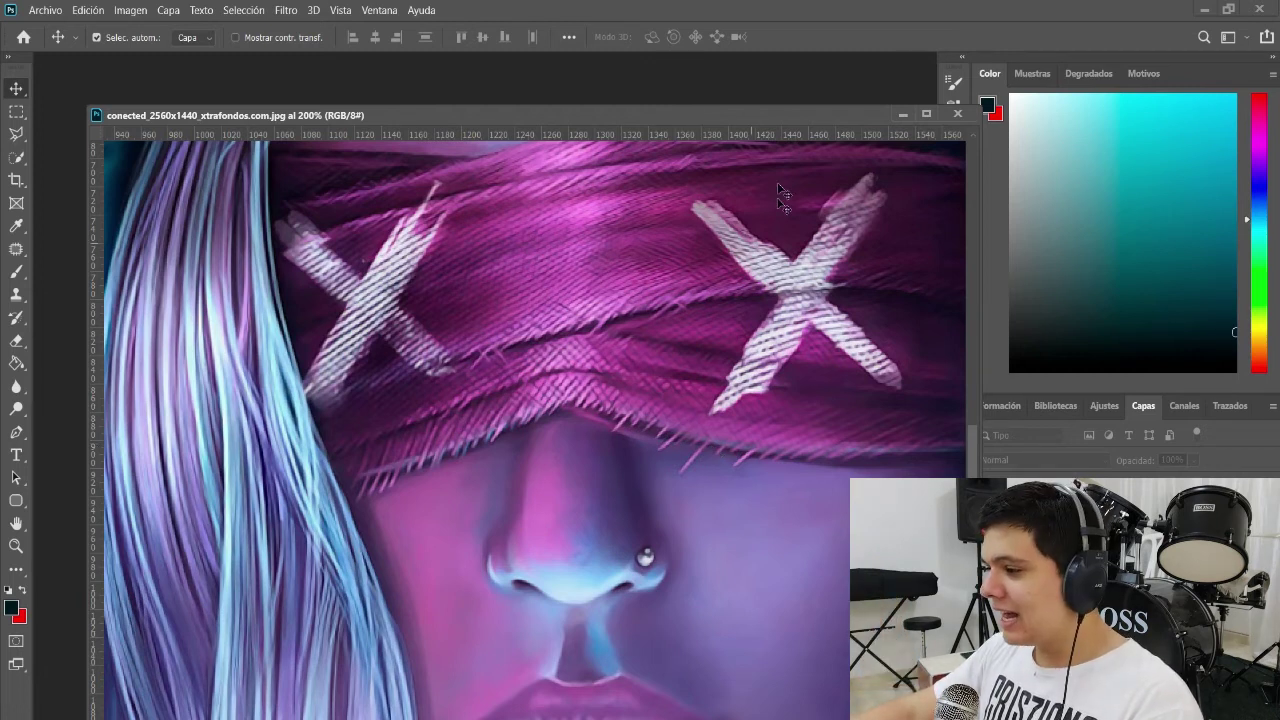
click(925, 115)
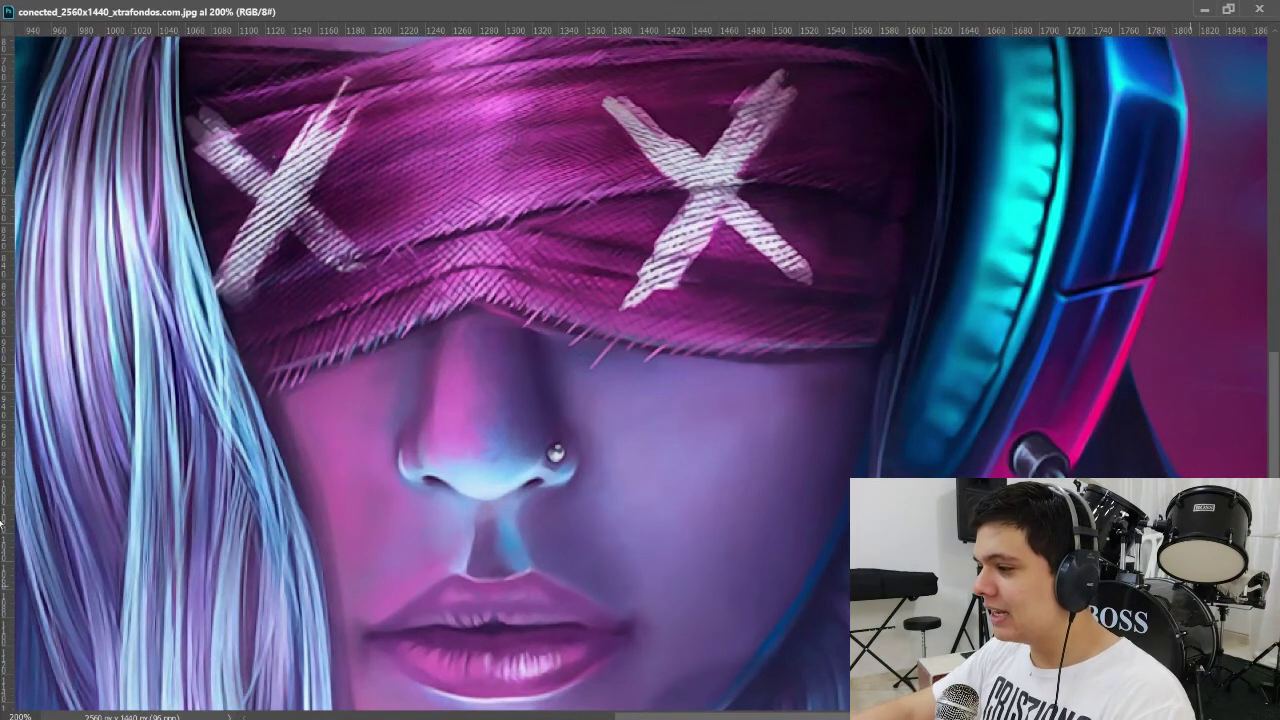
click(1256, 13)
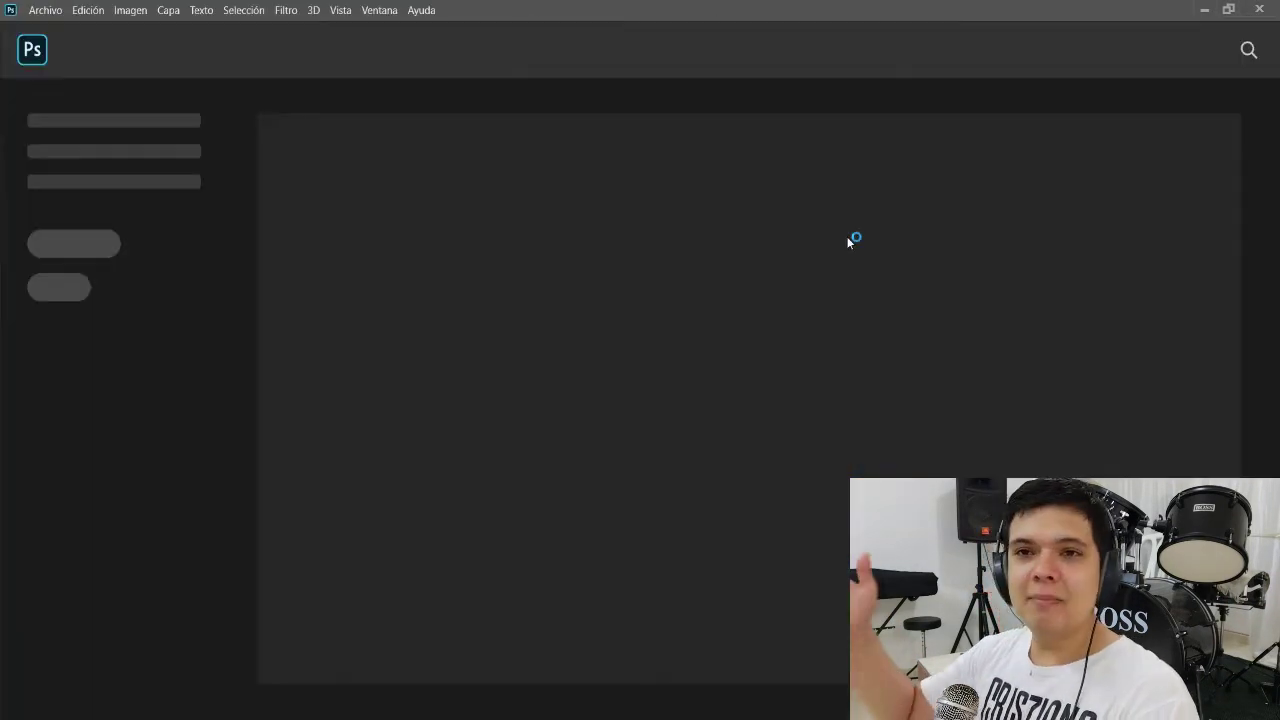
Reopen conected_2560x1440_xtrafondos.com from Descargas, accepting the missing-profile notice, shown whole at 50%
click(37, 11)
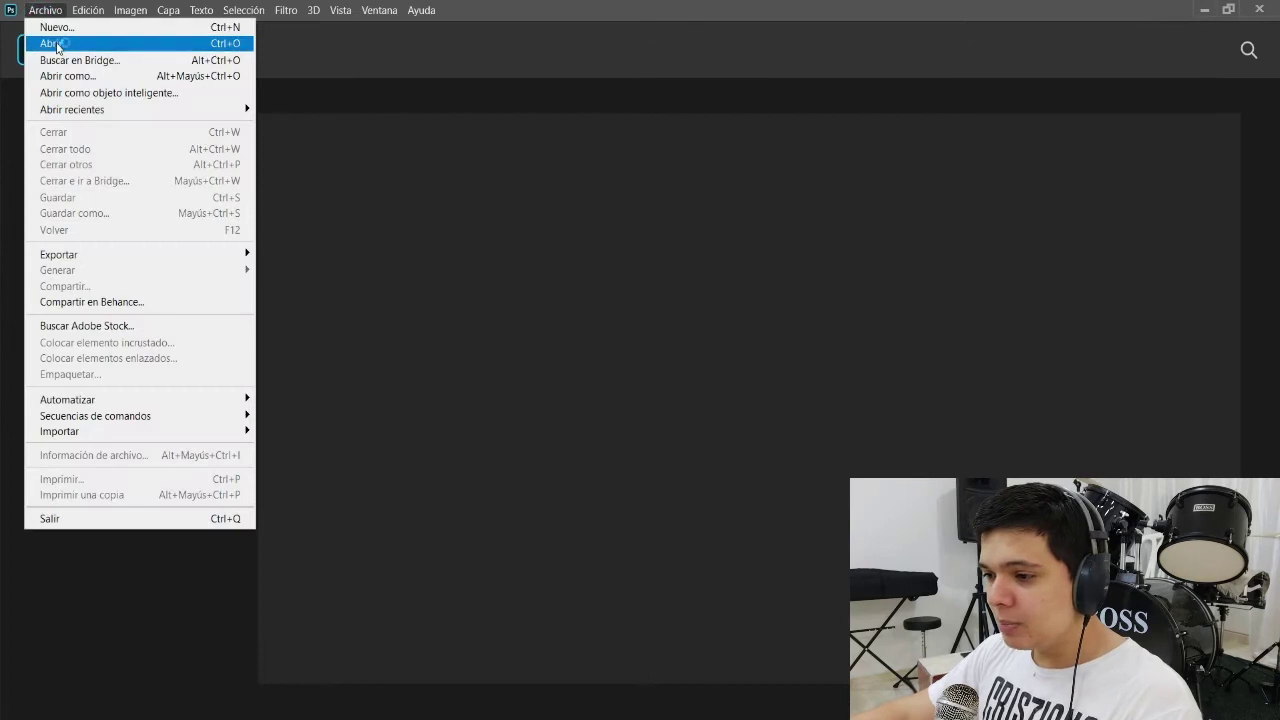
click(60, 43)
scroll(470, 340, down, 3)
scroll(475, 348, down, 5)
scroll(478, 352, down, 5)
scroll(478, 352, down, 3)
scroll(482, 358, down, 5)
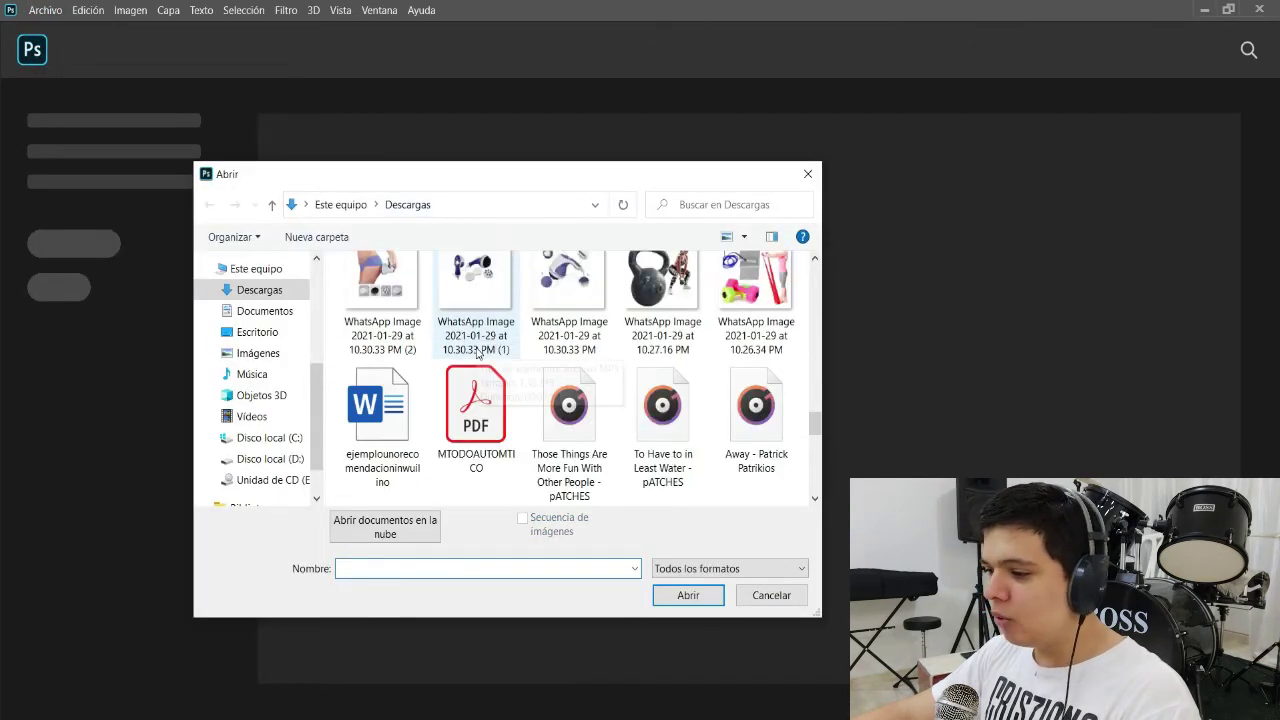
scroll(495, 368, down, 5)
scroll(644, 429, down, 5)
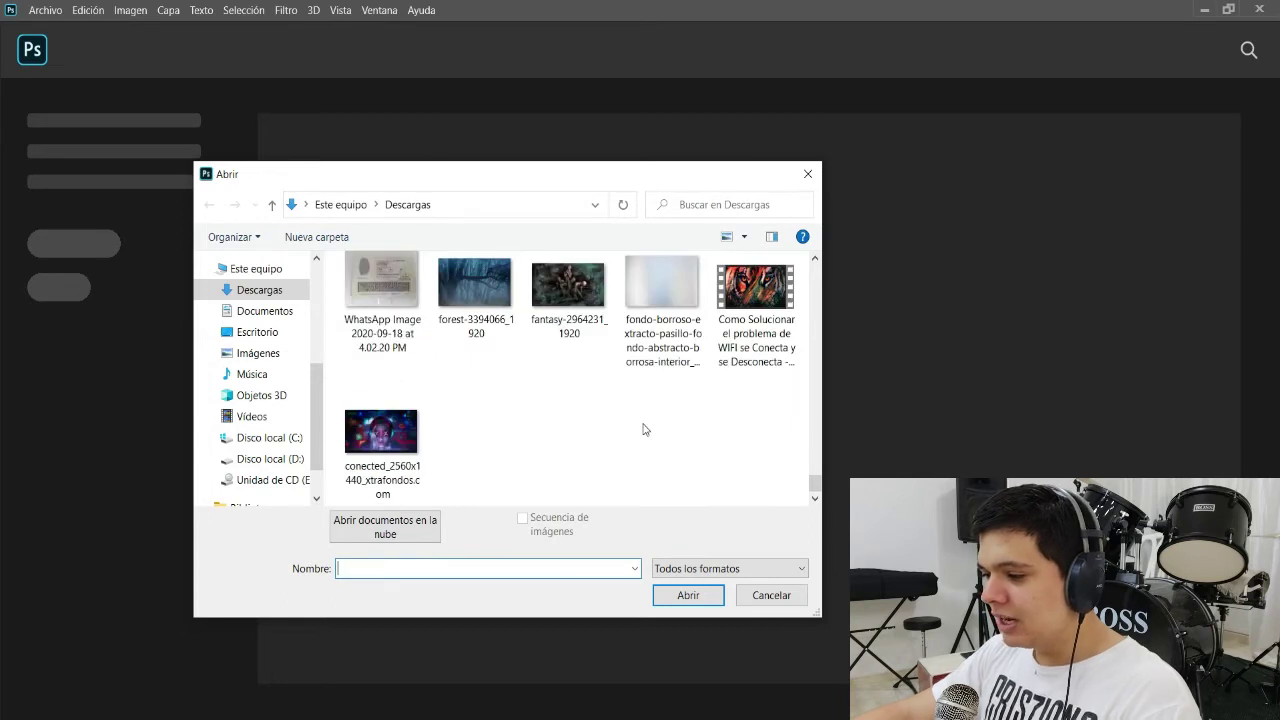
double_click(413, 445)
click(728, 358)
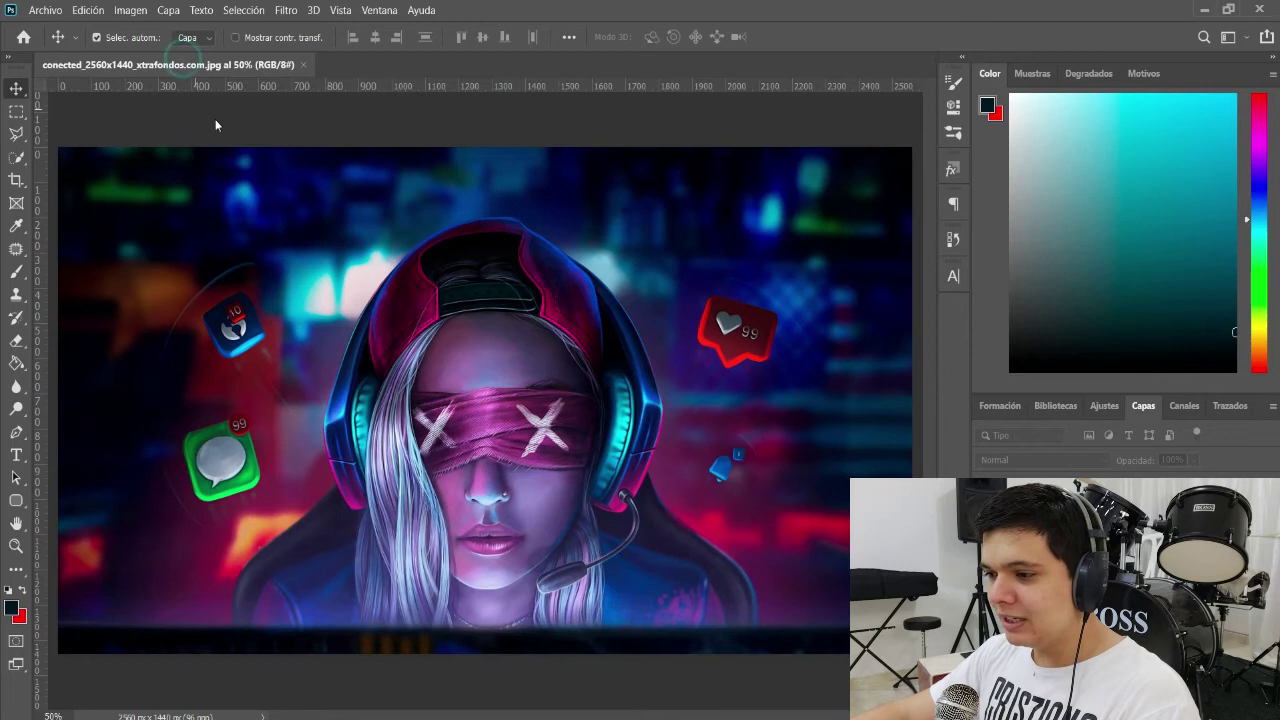
drag(170, 64, 210, 167)
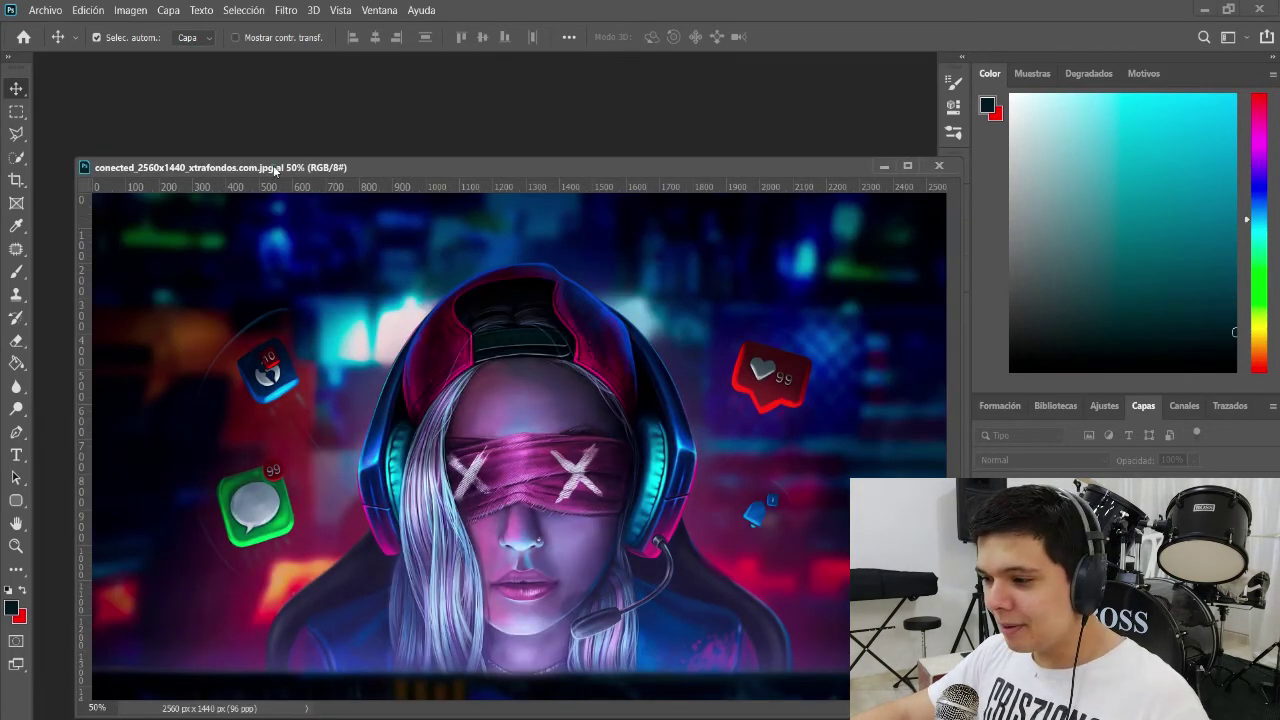
drag(274, 170, 228, 67)
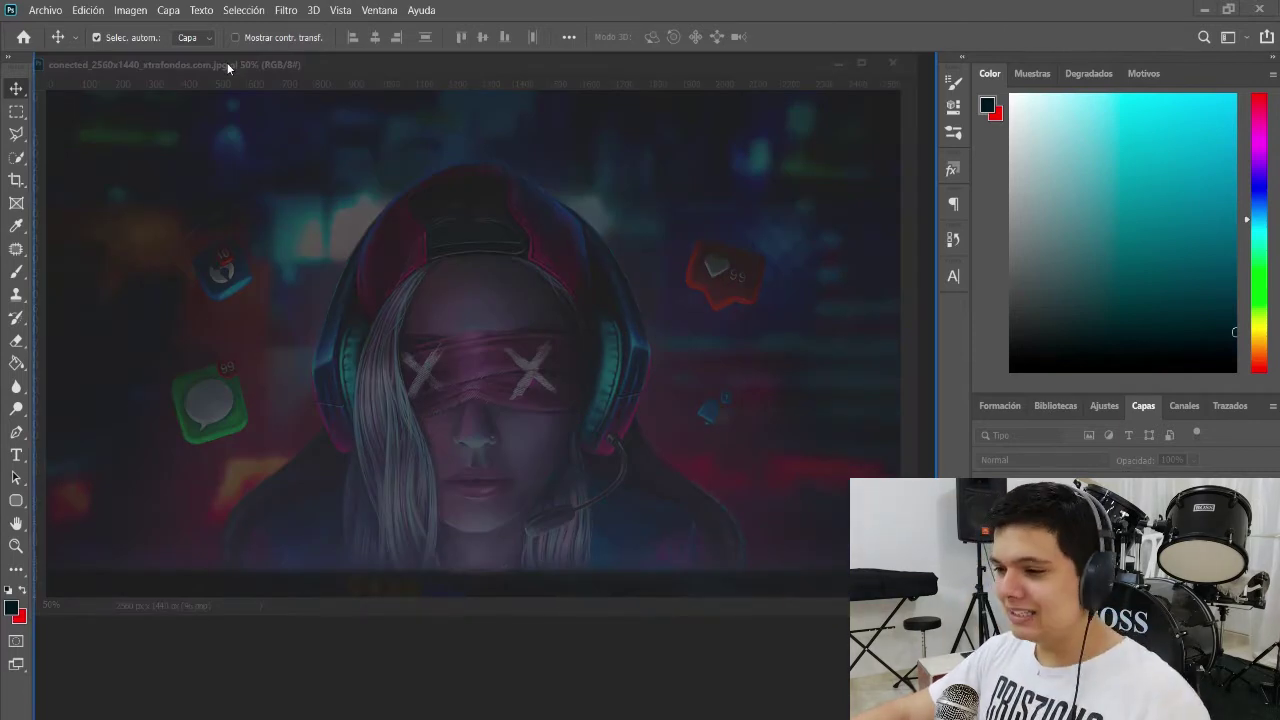
drag(228, 67, 228, 68)
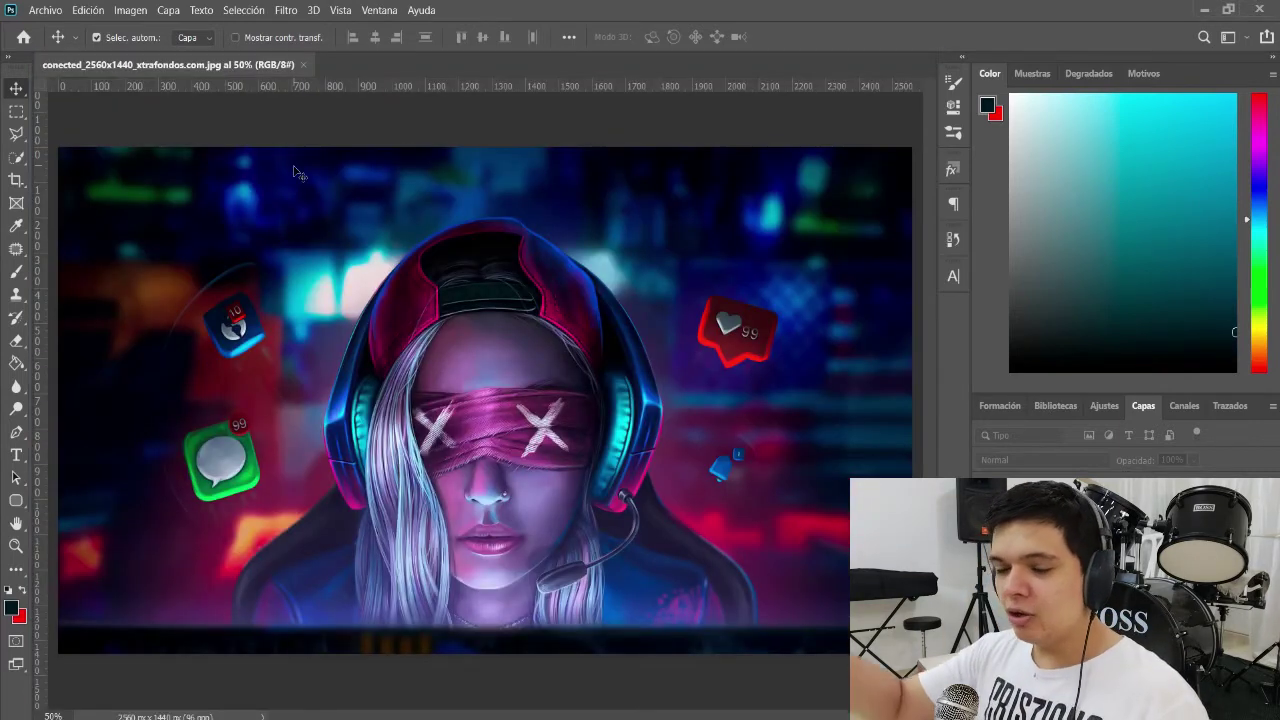